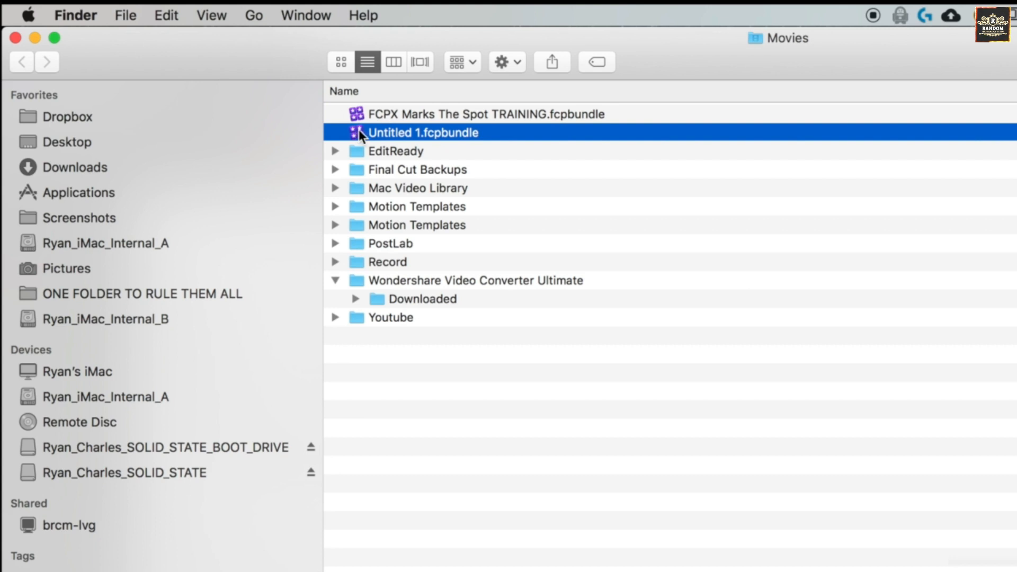
Move the Untitled 1.fcpbundle library in the Movies folder to the Trash
right_click(355, 131)
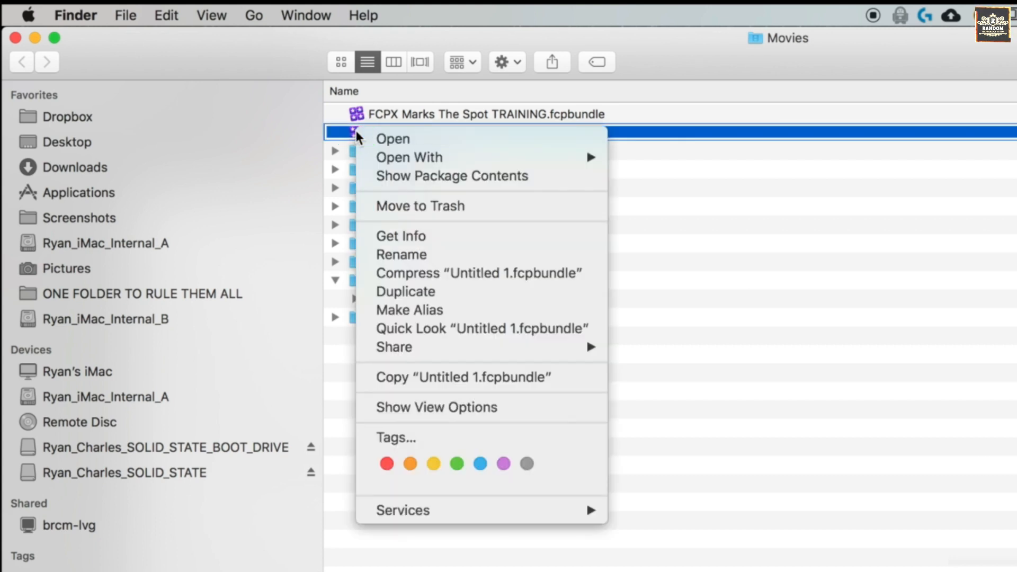
click(407, 206)
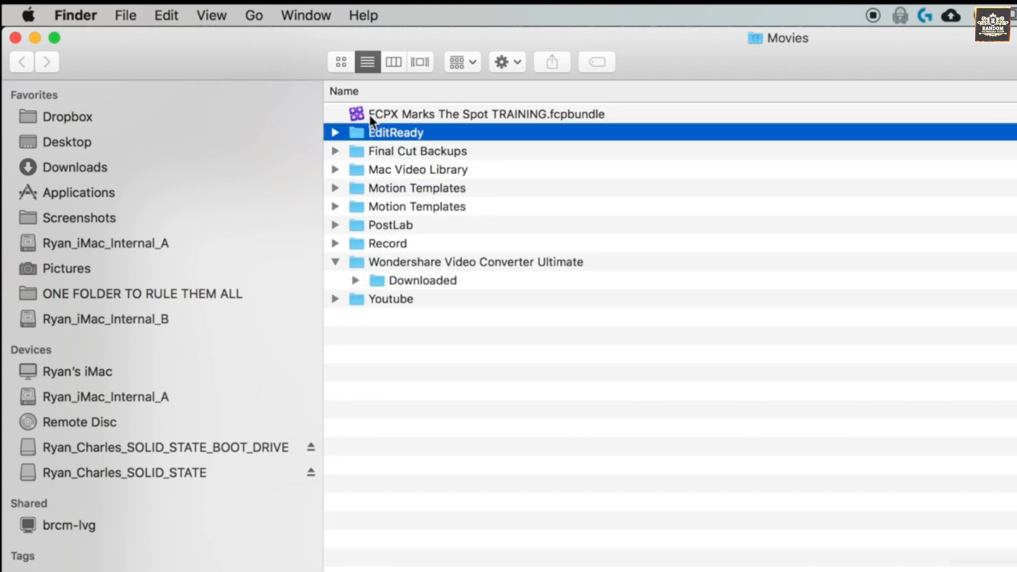
Move FCPX Marks The Spot TRAINING.fcpbundle from Movies into the FCPX MARKS SPOT MEDIA folder on the Desktop
click(370, 115)
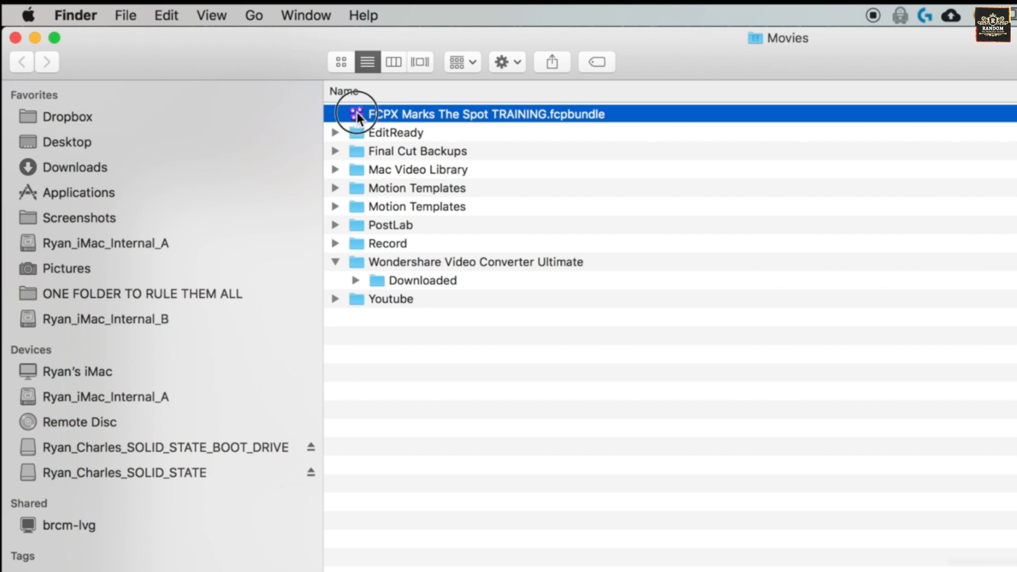
drag(357, 113, 421, 136)
double_click(357, 132)
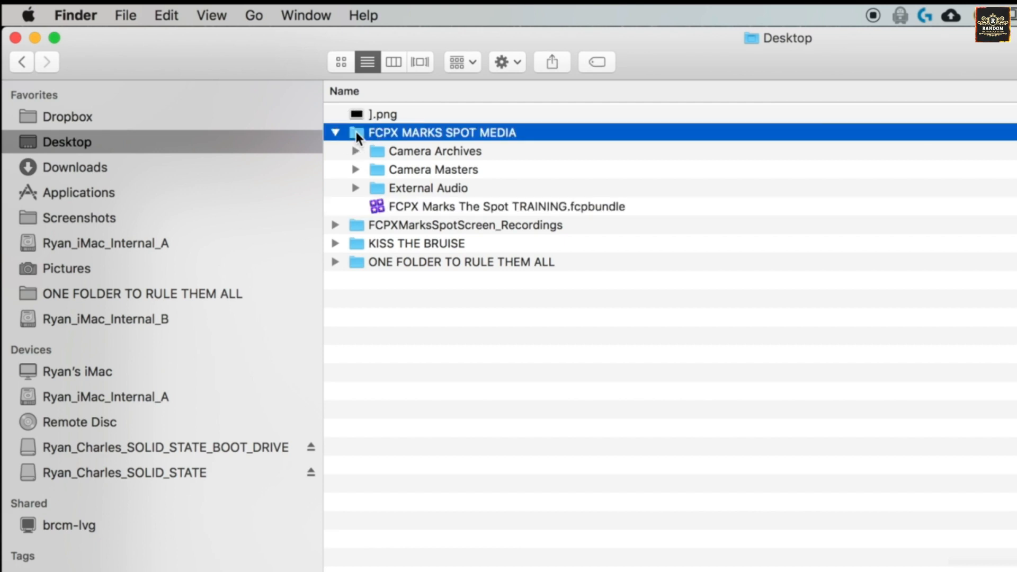
click(460, 227)
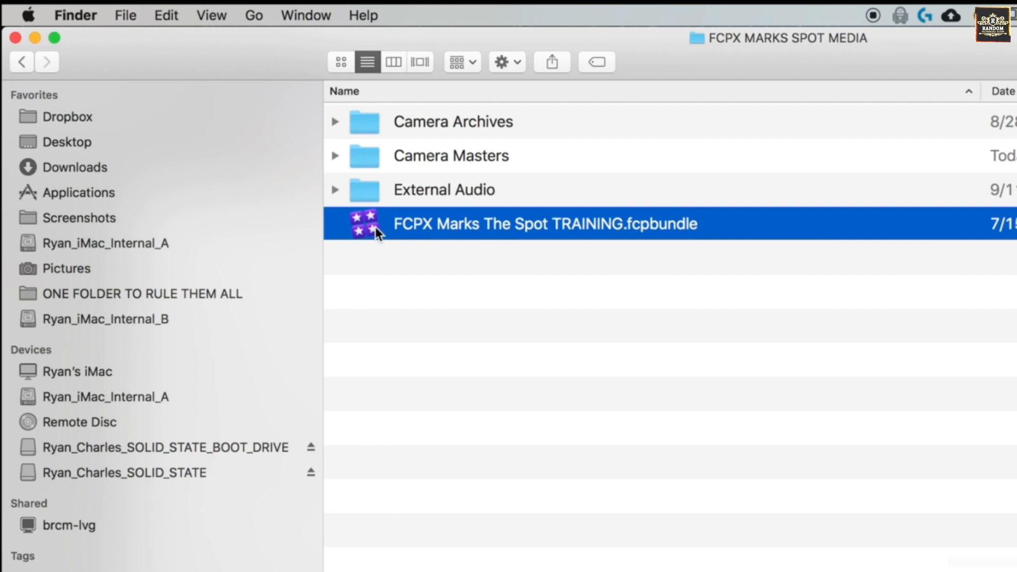
Select the folders from External Audio up to Camera Archives, and close the Finder window once the training library is open
click(364, 190)
shift+click(364, 121)
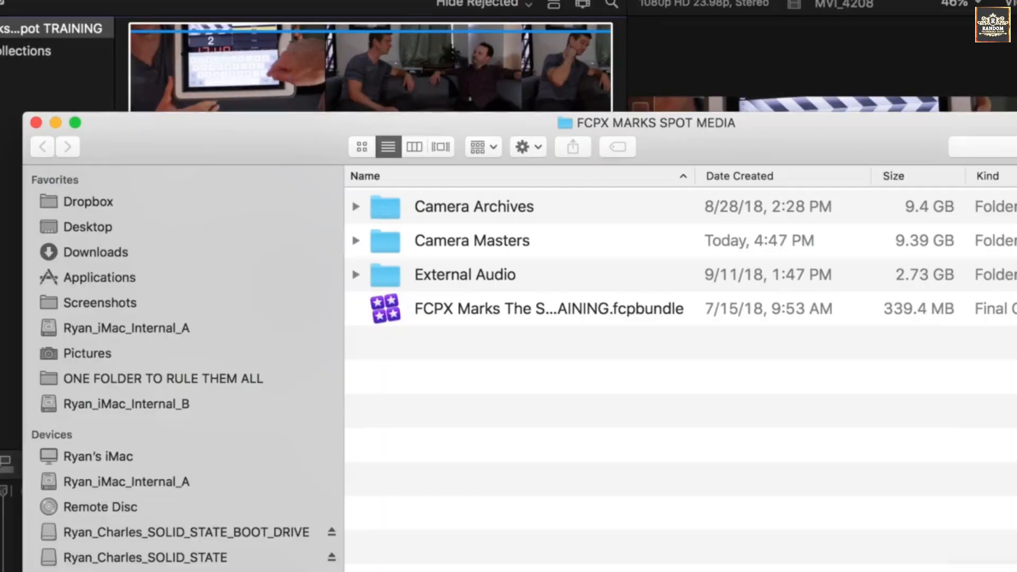
click(35, 118)
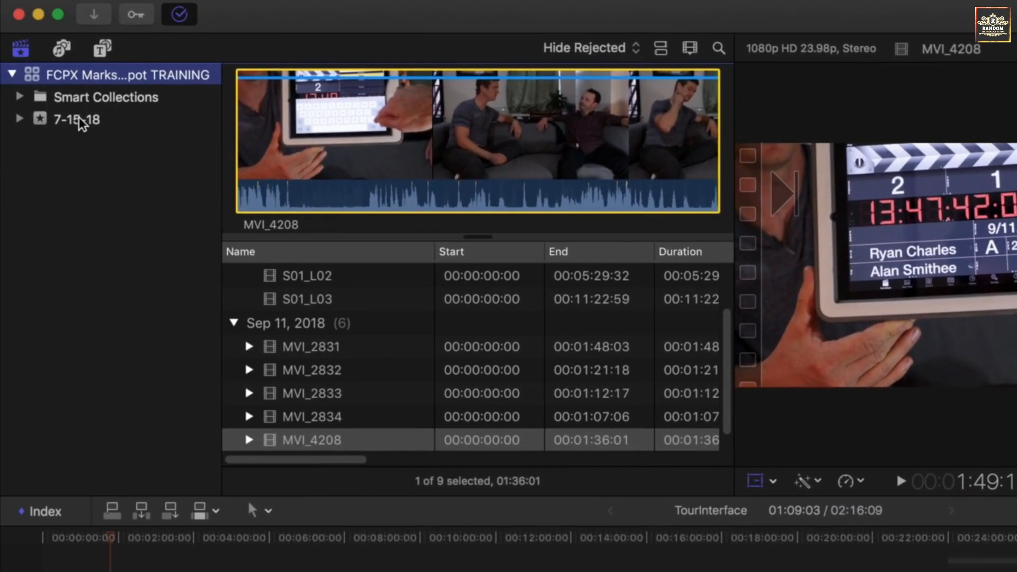
Rename the 7-15-18 event in the training library as MEDIA
click(0, 74)
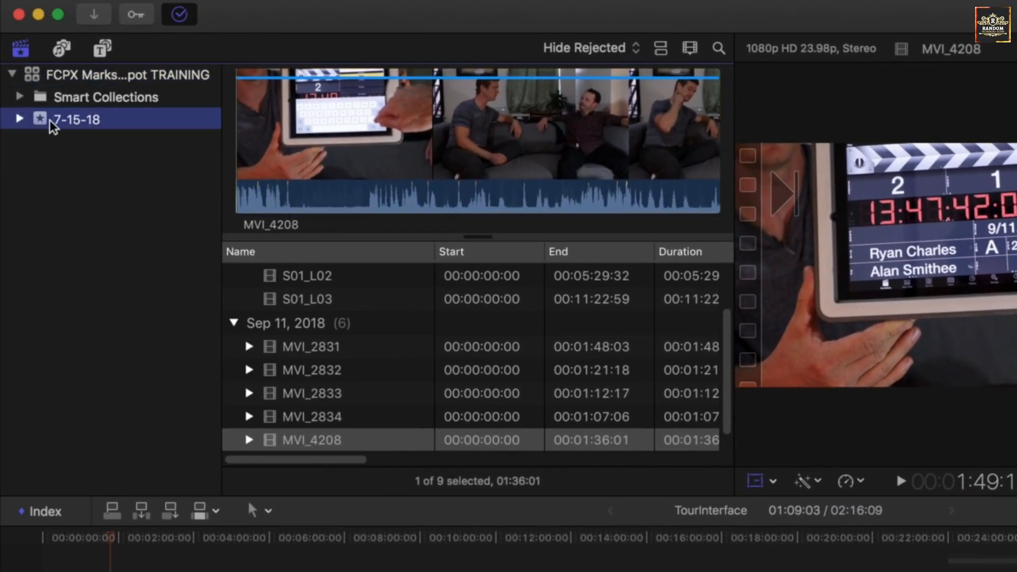
click(83, 121)
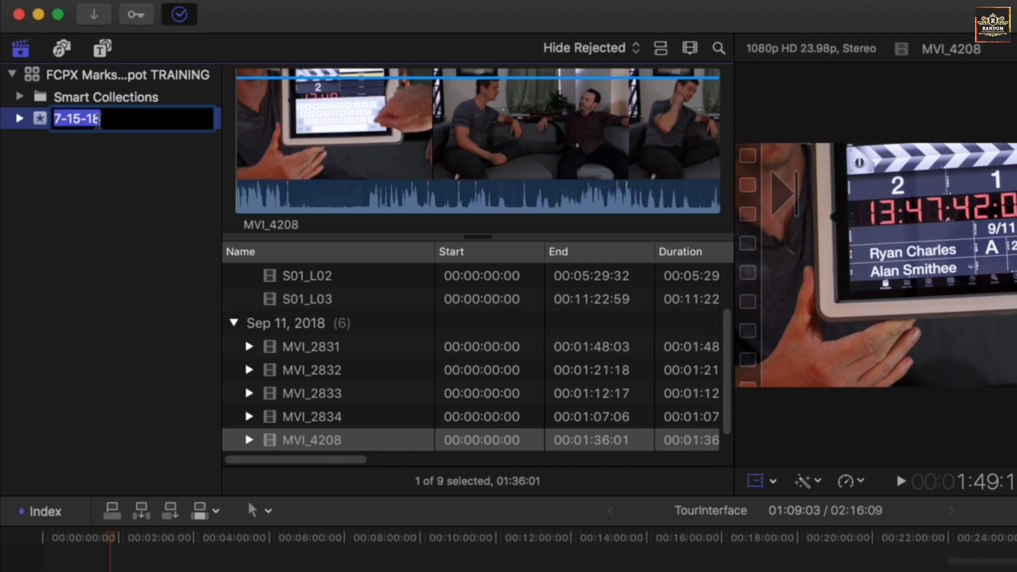
text(MEDIA)
key(Return)
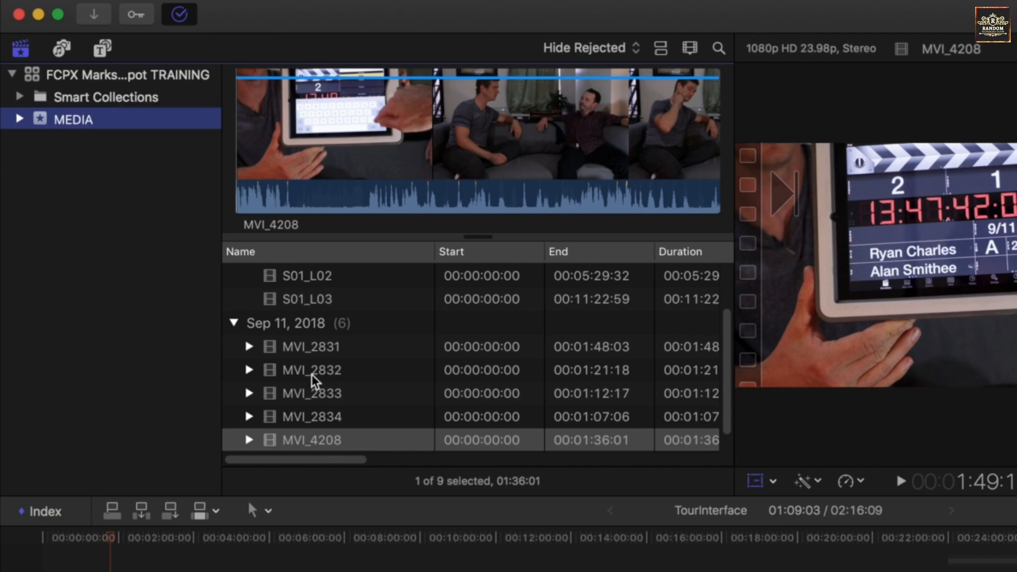
Select all clips in the MEDIA event except the TourInterface project and move them to the Trash
click(314, 440)
scroll(314, 442, down, 1)
click(317, 439)
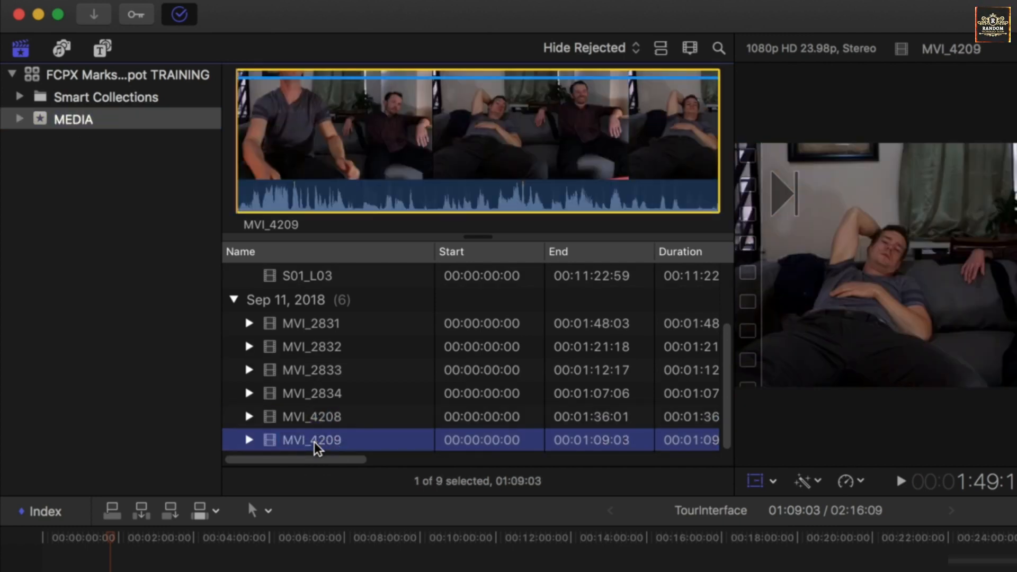
scroll(317, 440, up, 4)
key(super+a)
super+click(310, 301)
scroll(311, 302, down, 5)
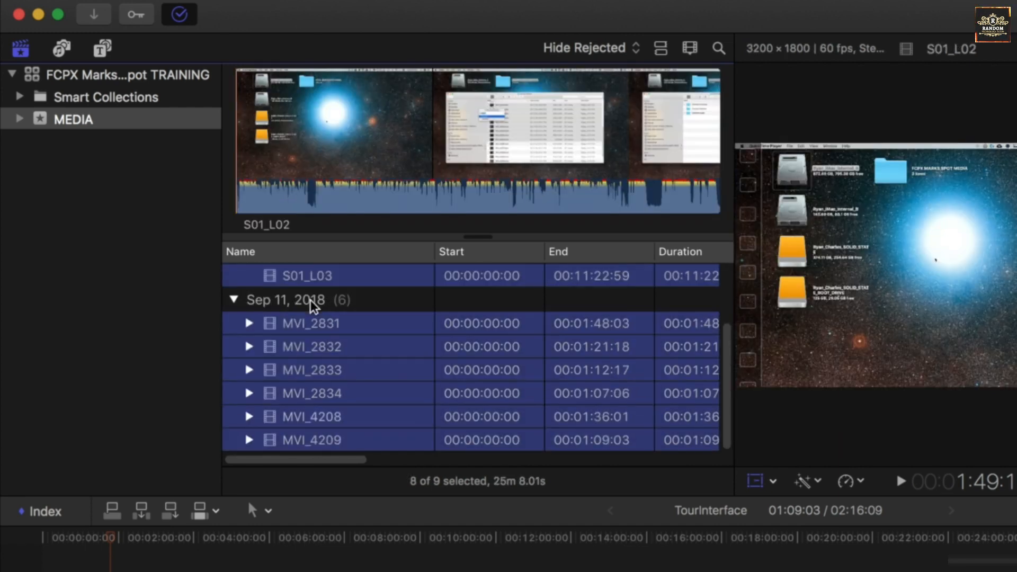
scroll(317, 342, up, 5)
right_click(290, 344)
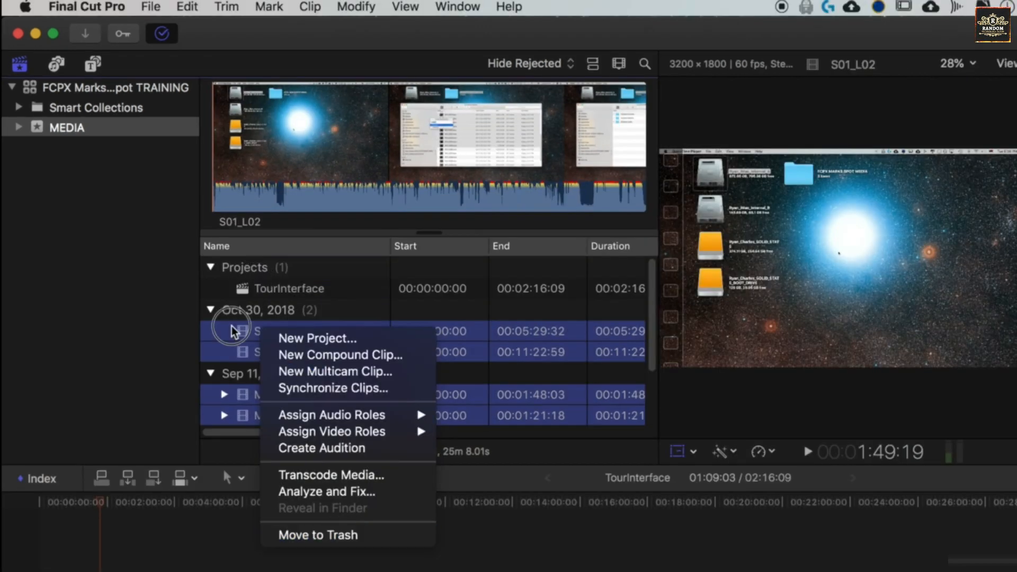
click(328, 535)
click(828, 283)
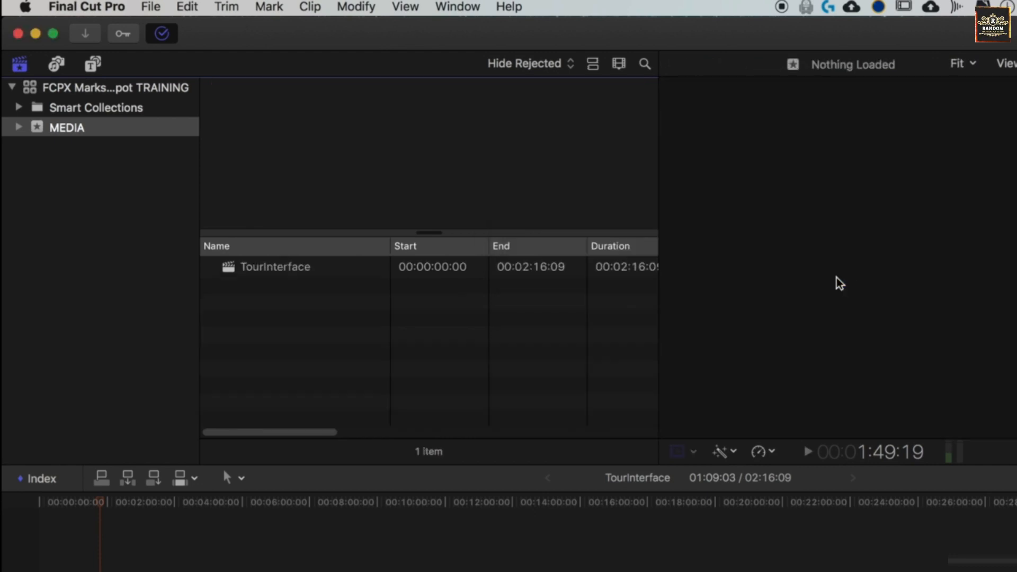
Move the TourInterface project to the Trash, emptying the MEDIA event
right_click(270, 268)
click(323, 361)
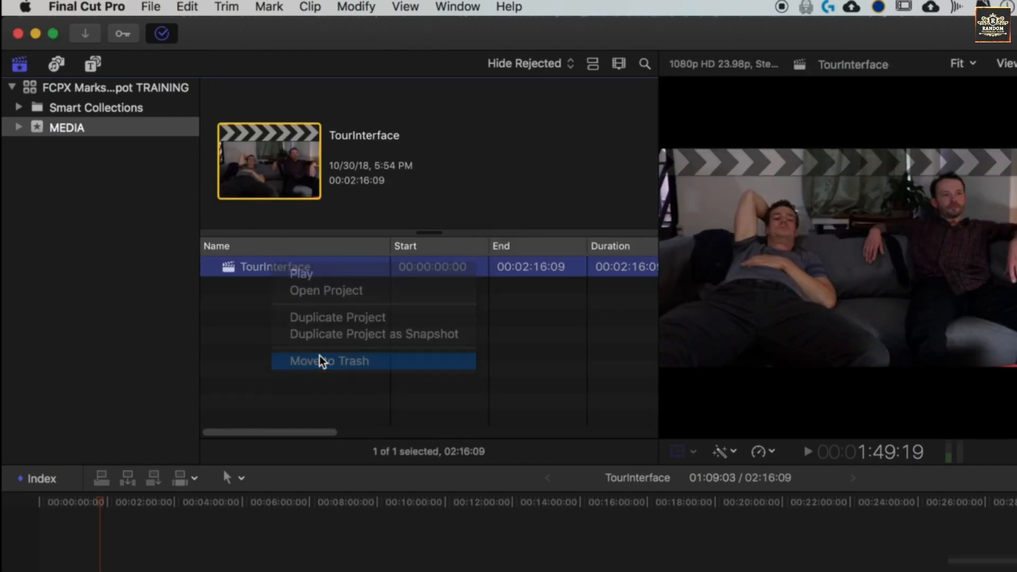
click(829, 284)
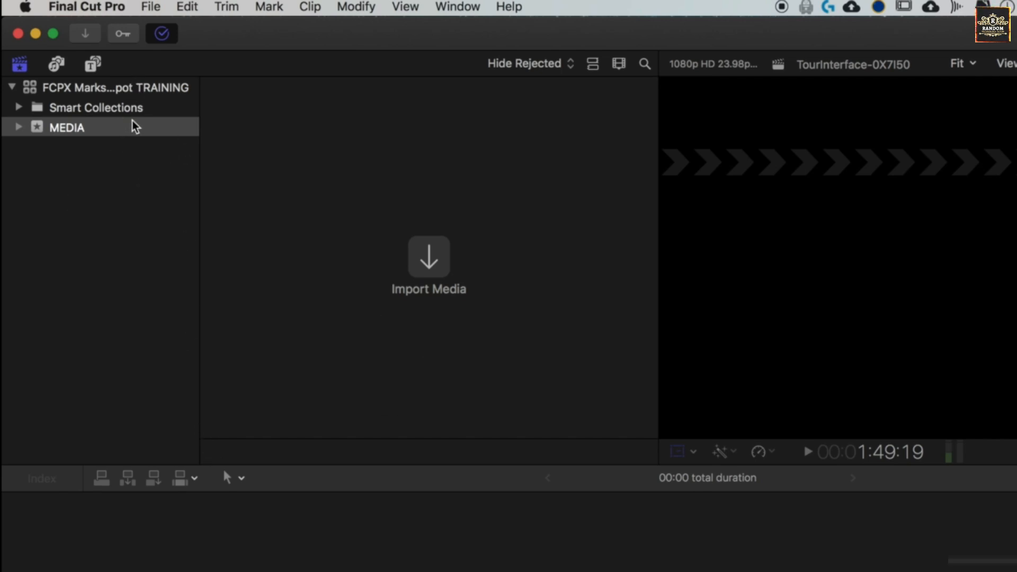
Start a media import with the MEDIA event of the training library selected
click(118, 91)
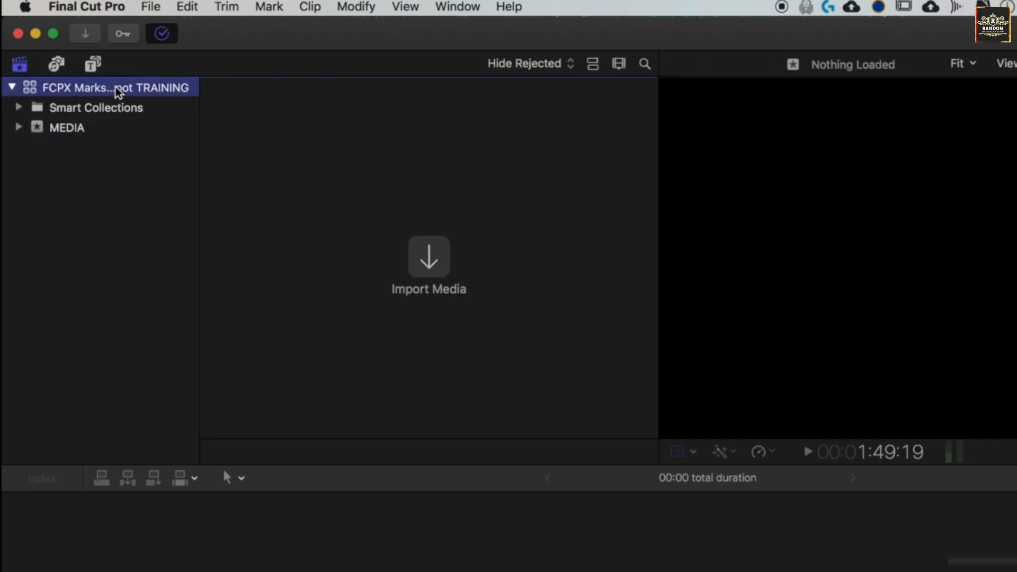
click(70, 128)
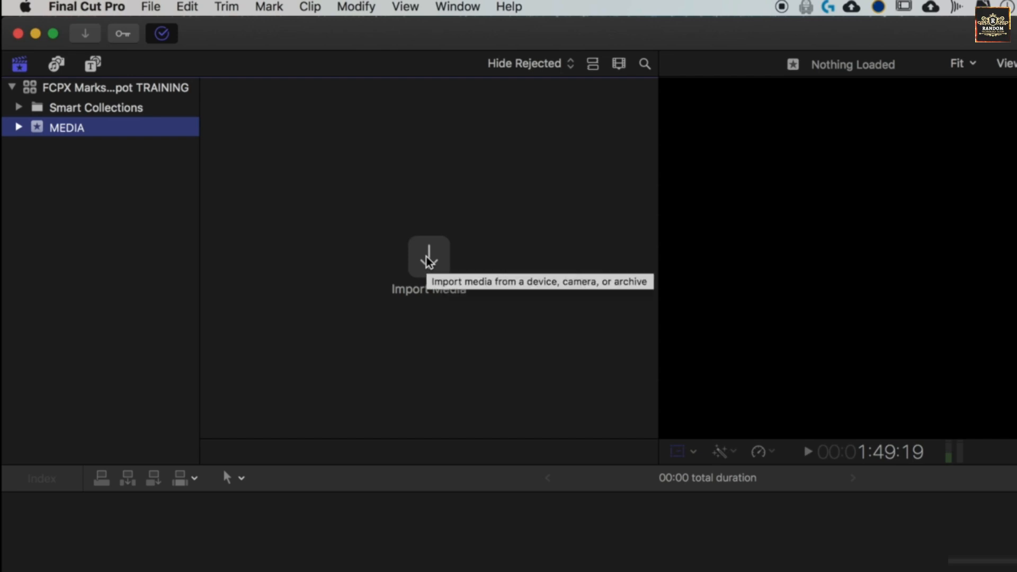
key(super+i)
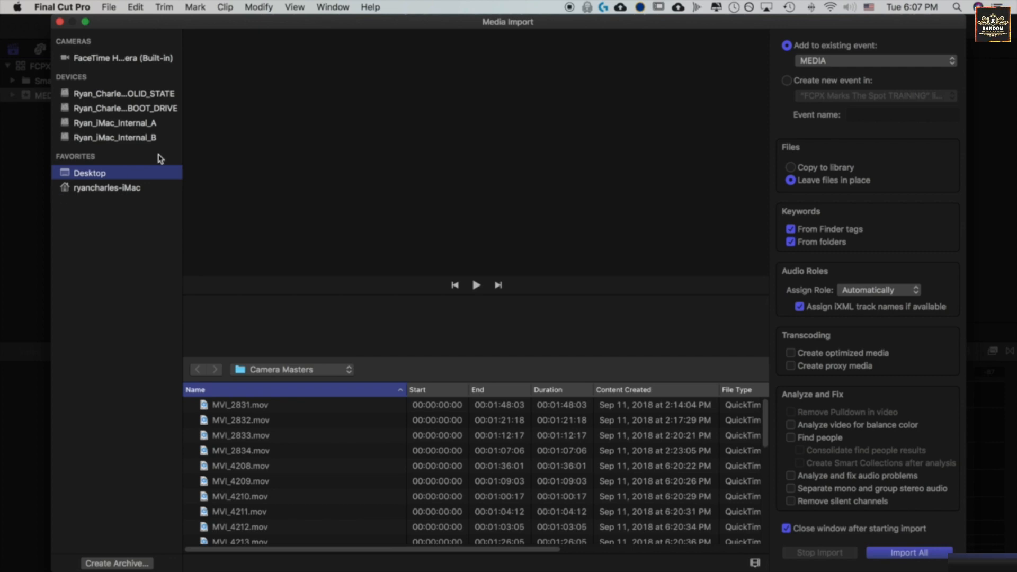
Go up to the FCPX MARKS SPOT MEDIA folder in the import browser and open its Camera Masters folder
click(314, 375)
click(299, 383)
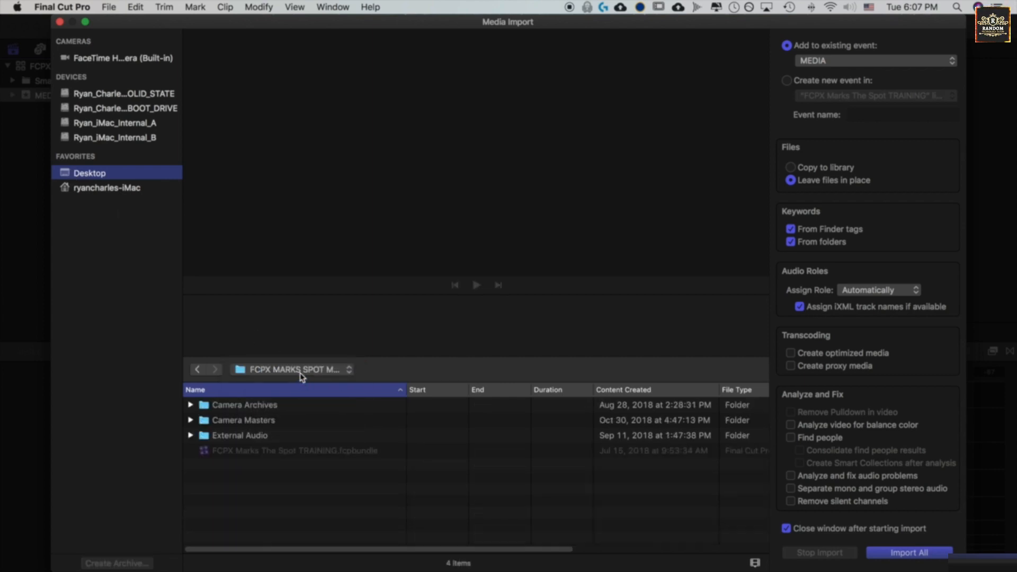
click(206, 422)
double_click(206, 422)
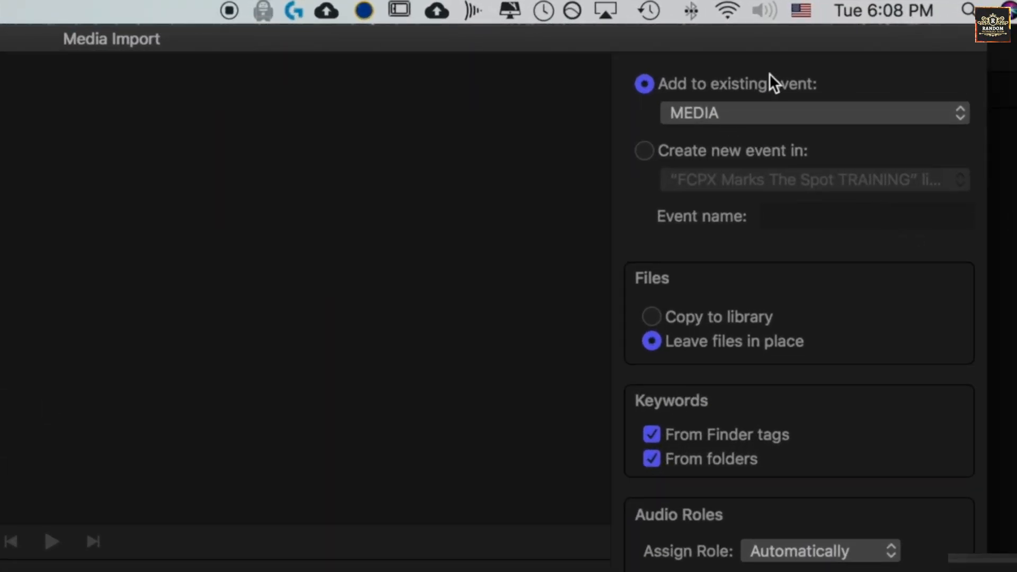
Review the new-event option, keep the import set to the existing MEDIA event, and turn off keywords from folders
click(782, 113)
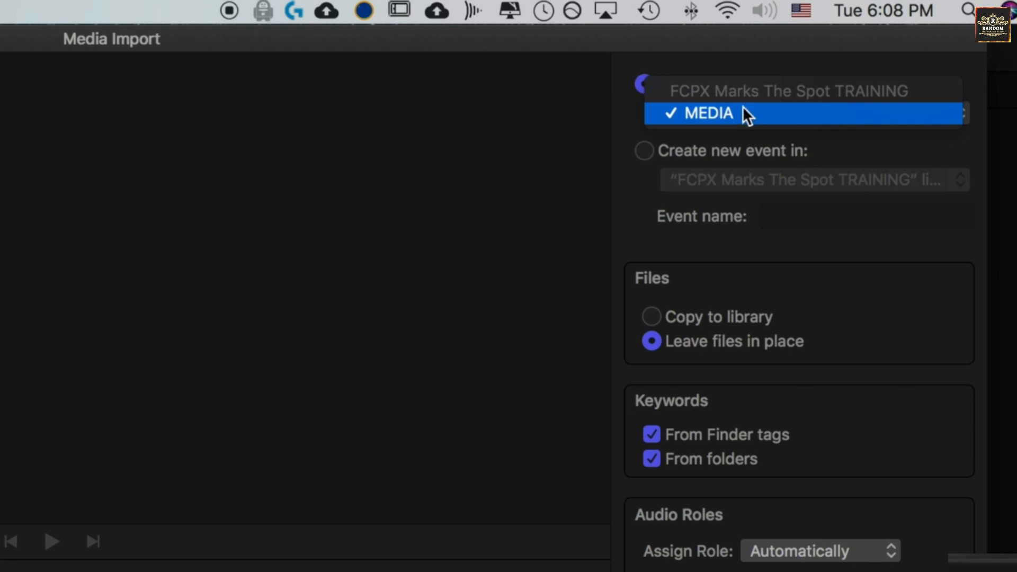
click(722, 112)
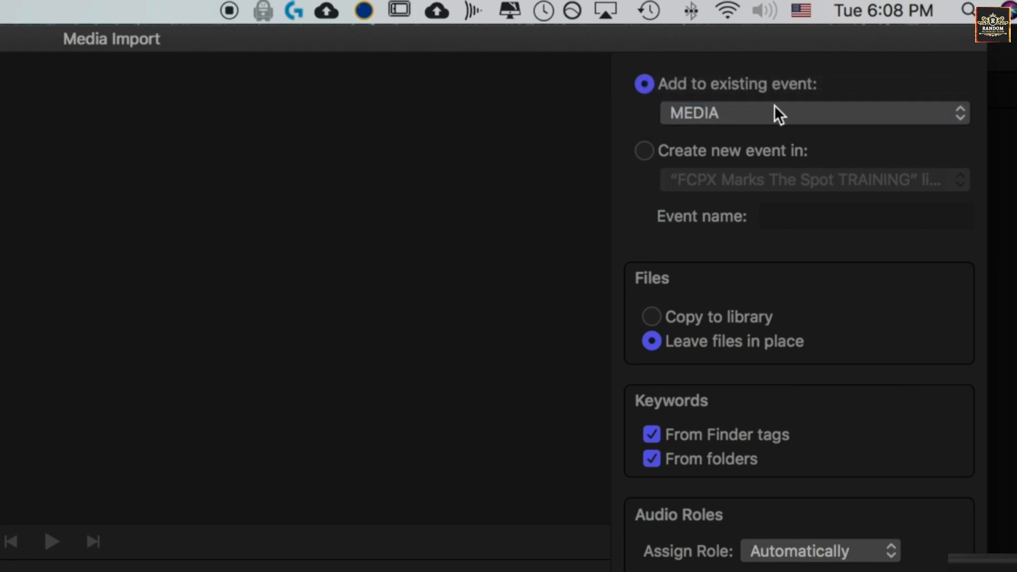
click(731, 152)
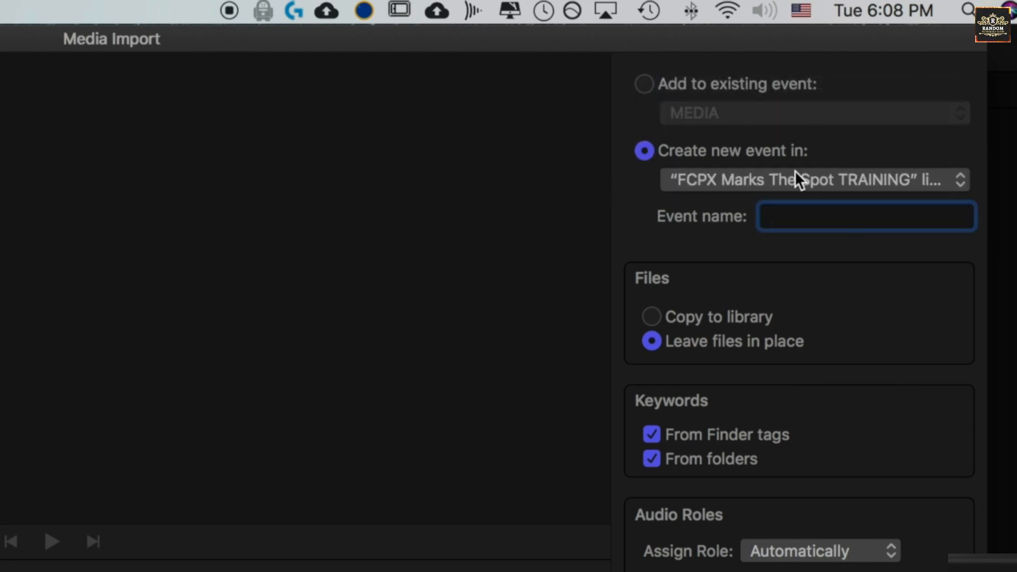
click(789, 224)
drag(810, 180, 794, 119)
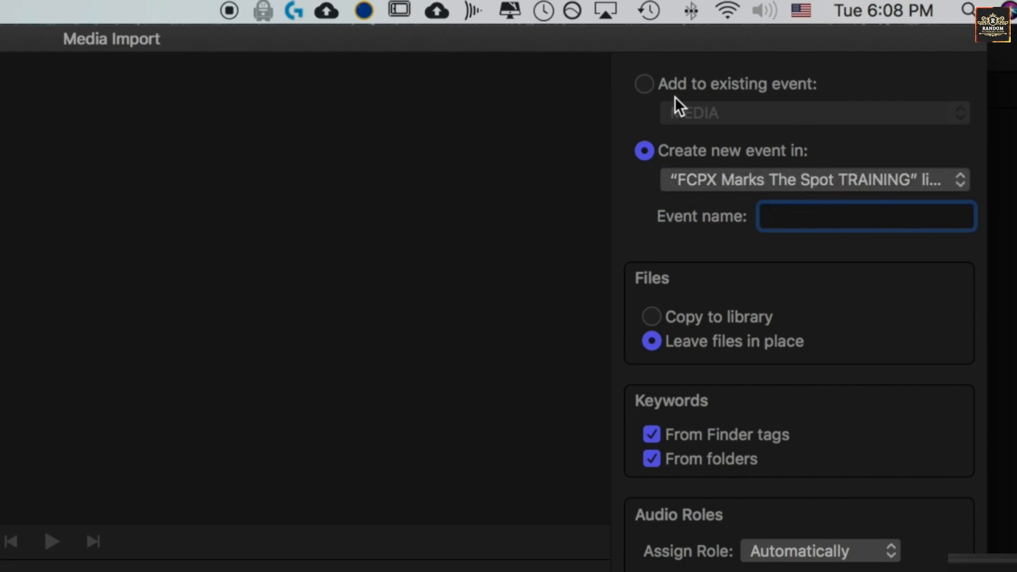
click(656, 94)
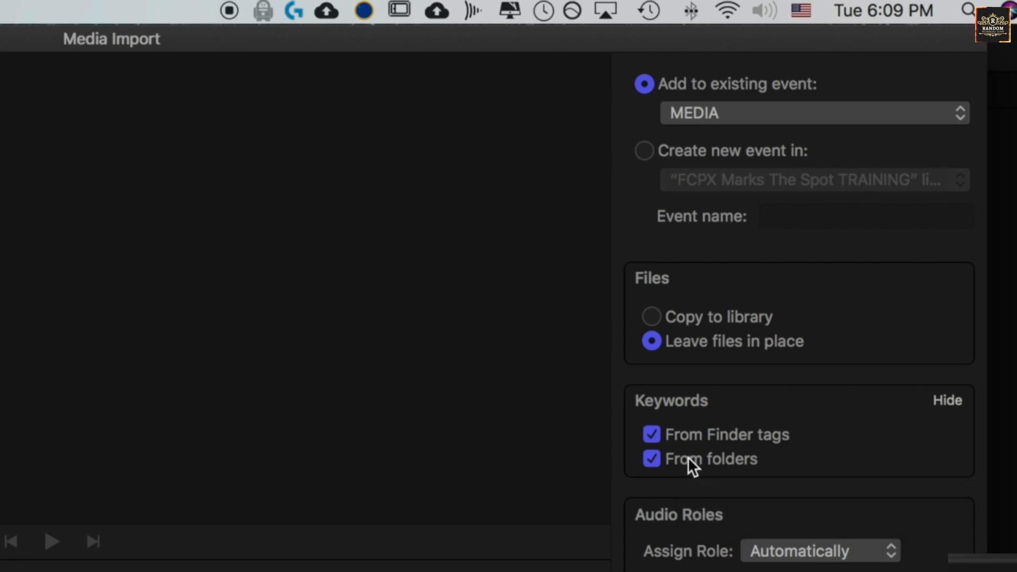
click(652, 461)
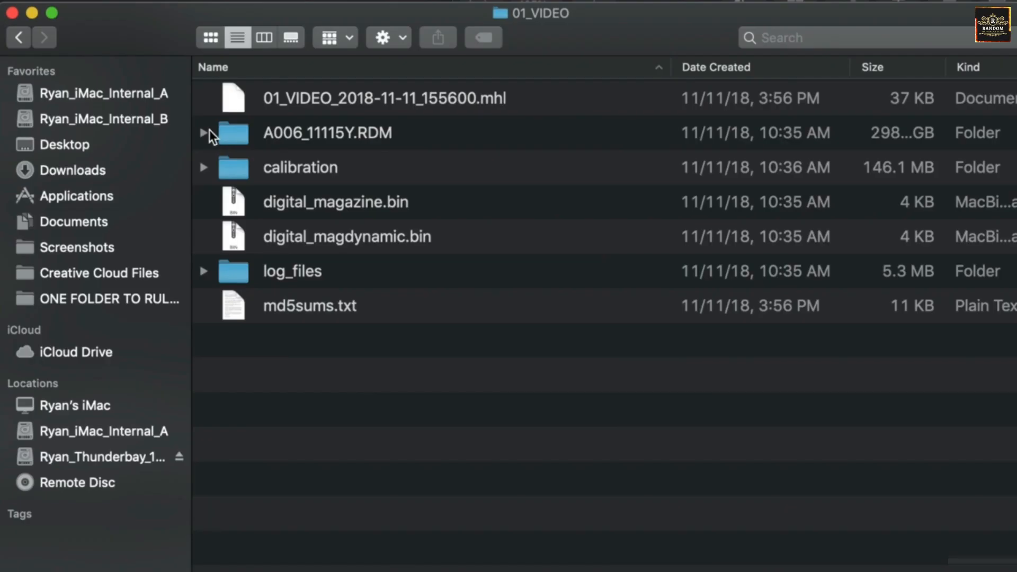
Examine the nested folder structure of A006_11115Y.RDM in 01_VIDEO by expanding its first two clip folders, and collapse it again
click(233, 132)
click(202, 133)
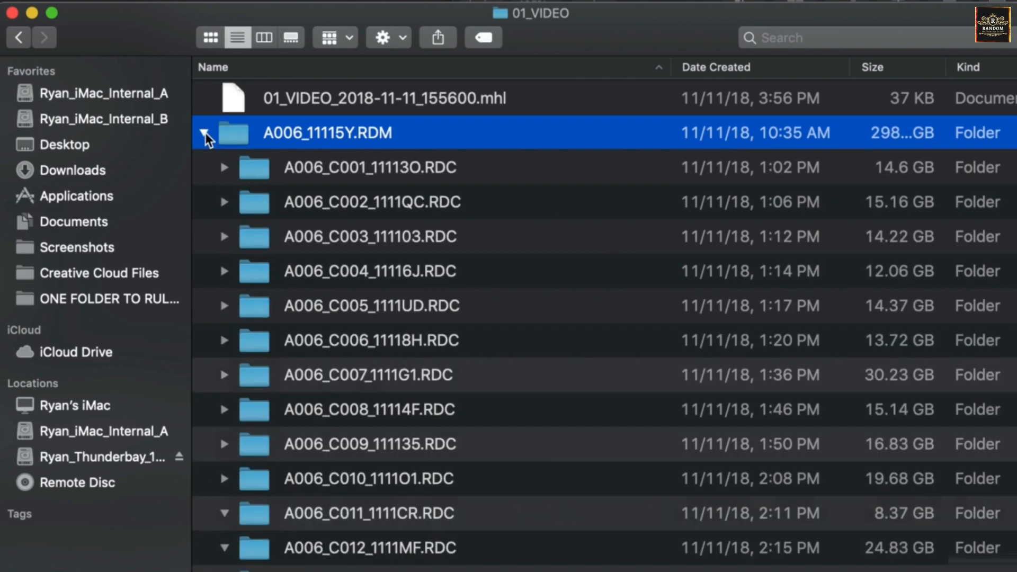
click(265, 174)
click(223, 169)
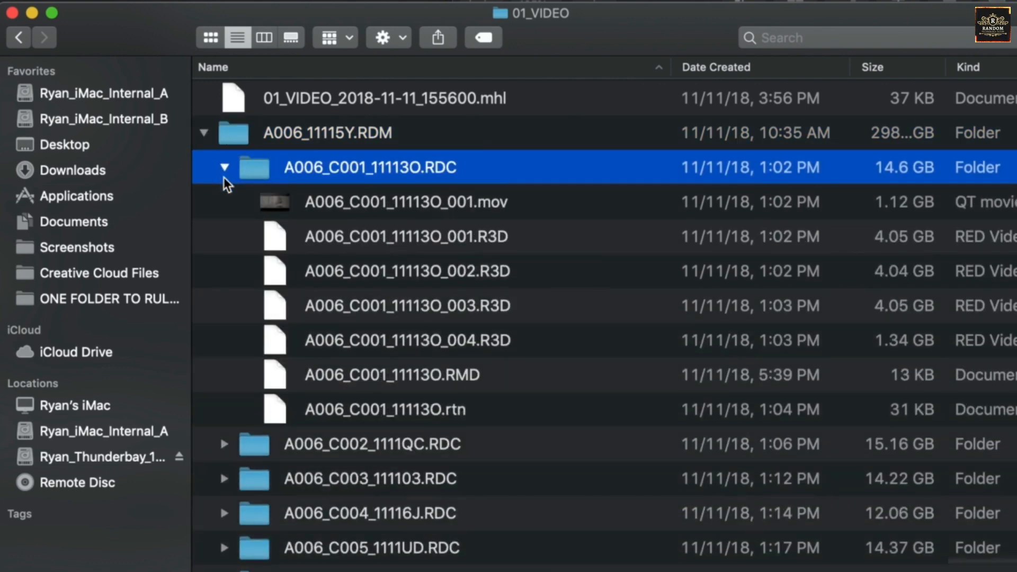
click(249, 447)
click(225, 444)
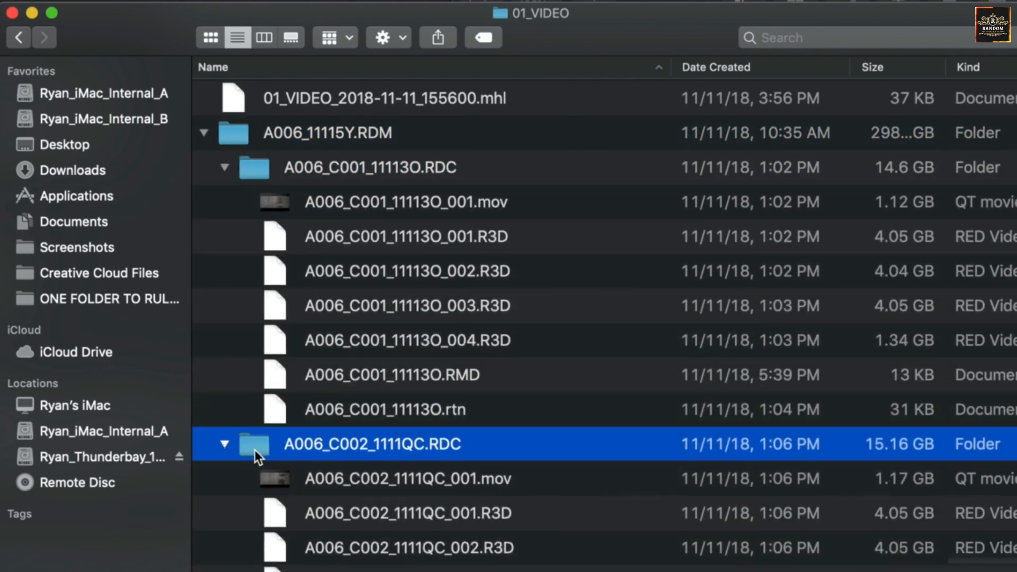
click(226, 445)
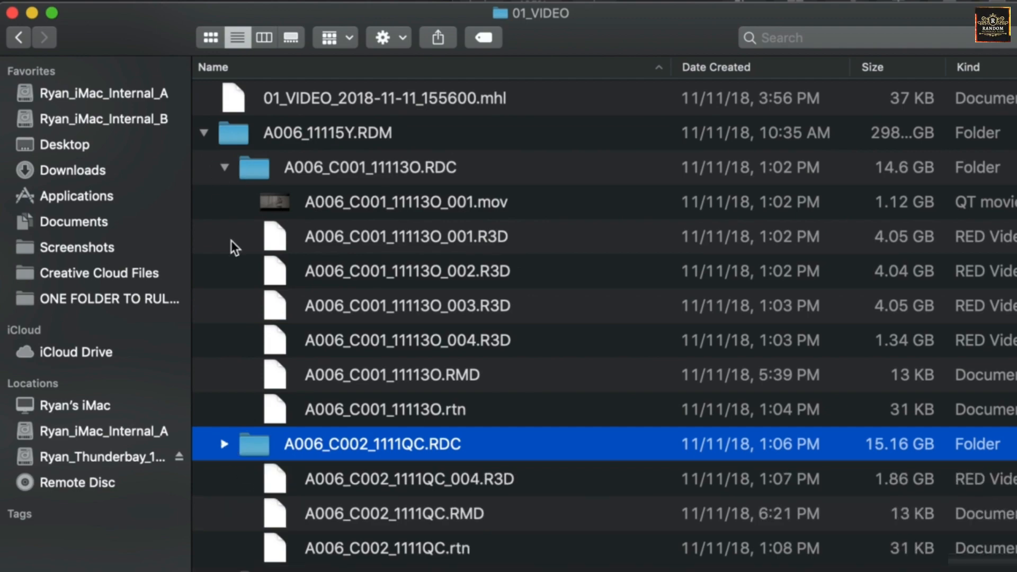
click(225, 167)
click(205, 133)
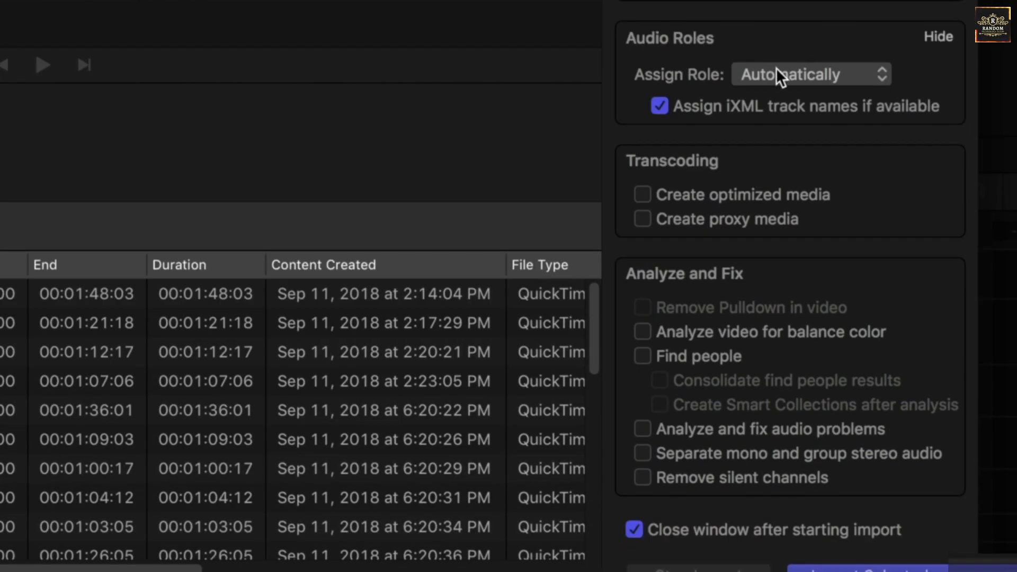
Review the available audio roles, leave the assignment on Automatically, and close the Media Import window
click(746, 77)
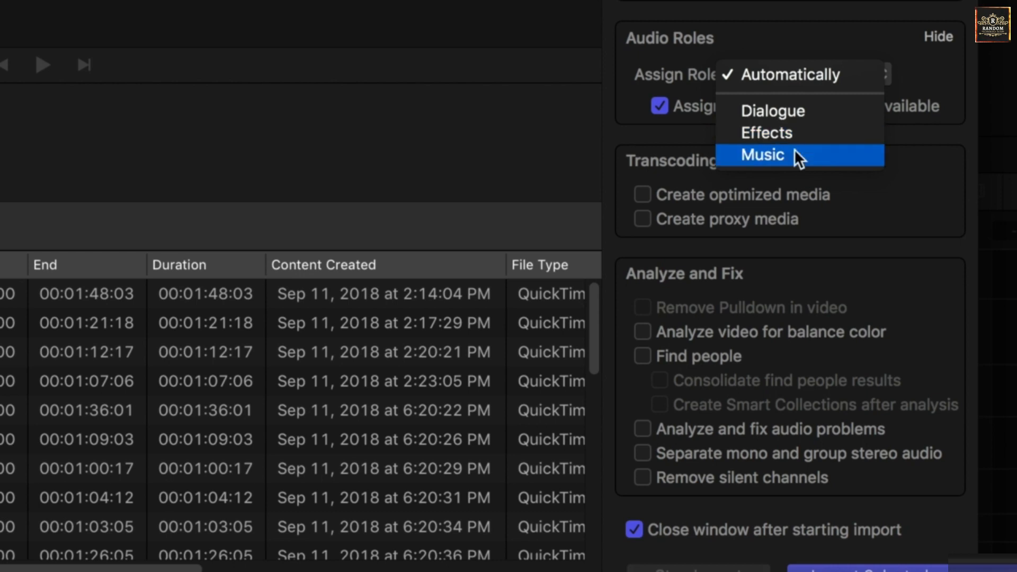
click(685, 53)
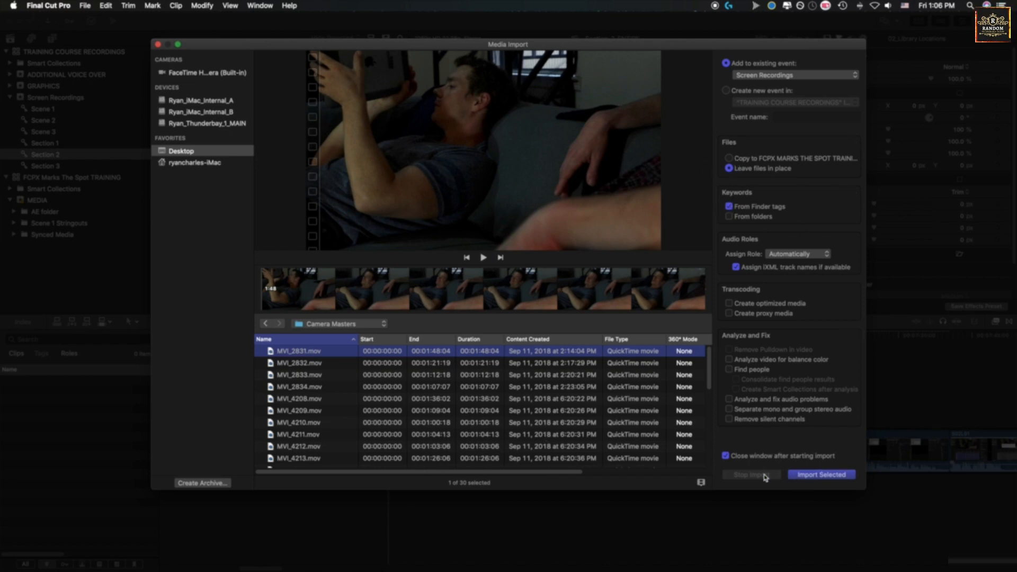
click(158, 46)
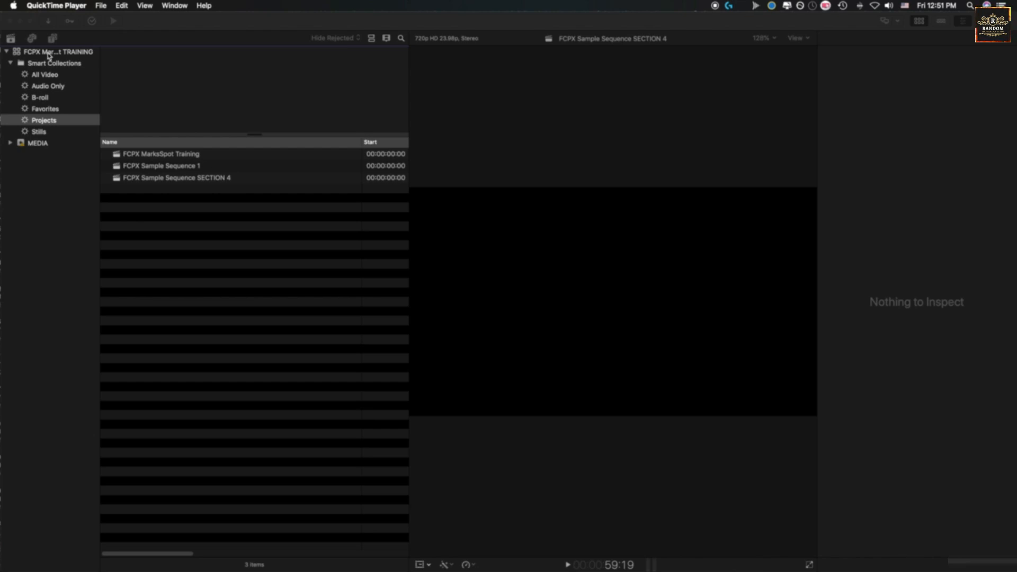
Show the training library's properties in the inspector and review its color processing options, leaving them on Standard
click(48, 55)
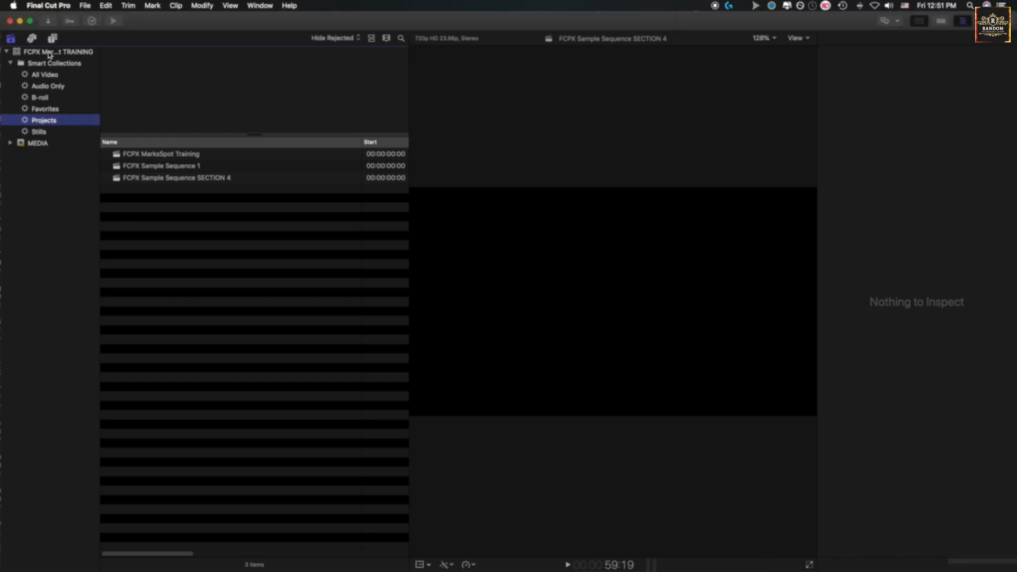
click(35, 52)
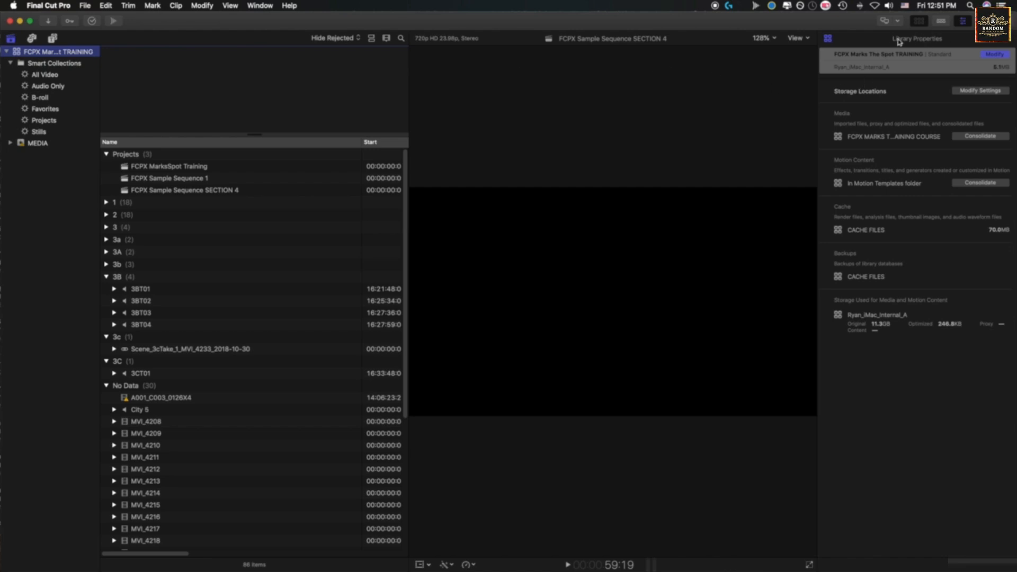
click(963, 22)
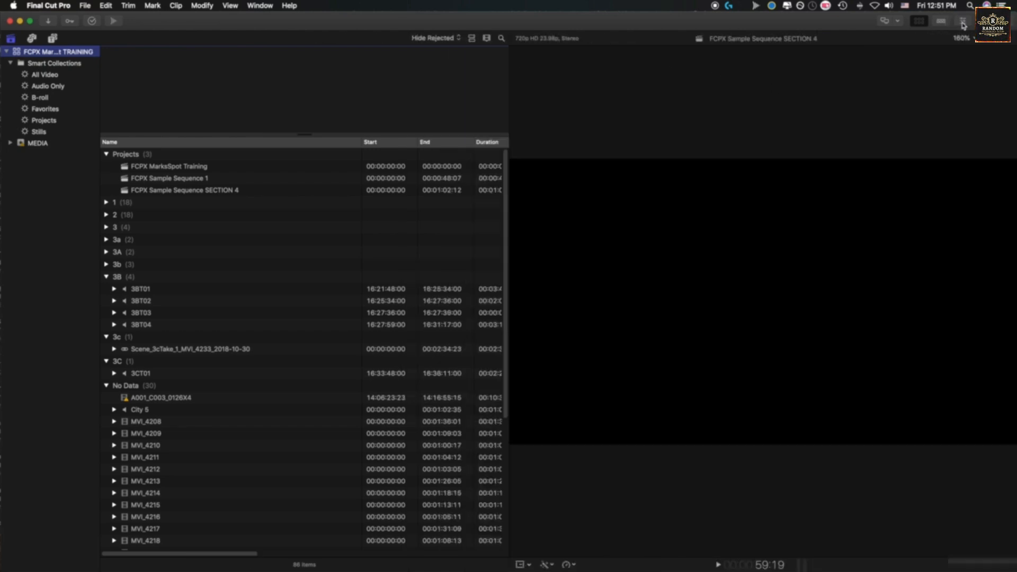
click(963, 22)
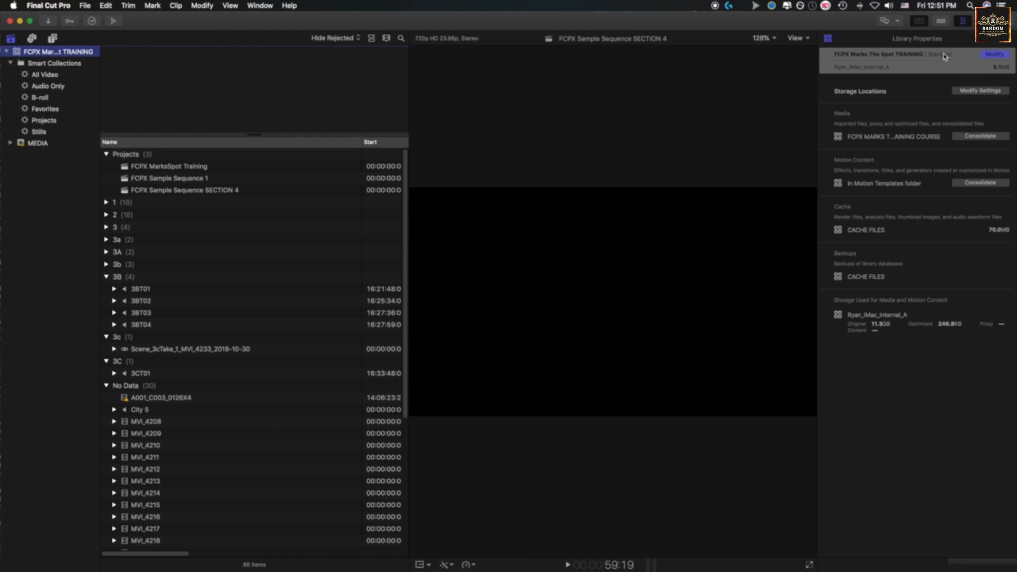
click(995, 55)
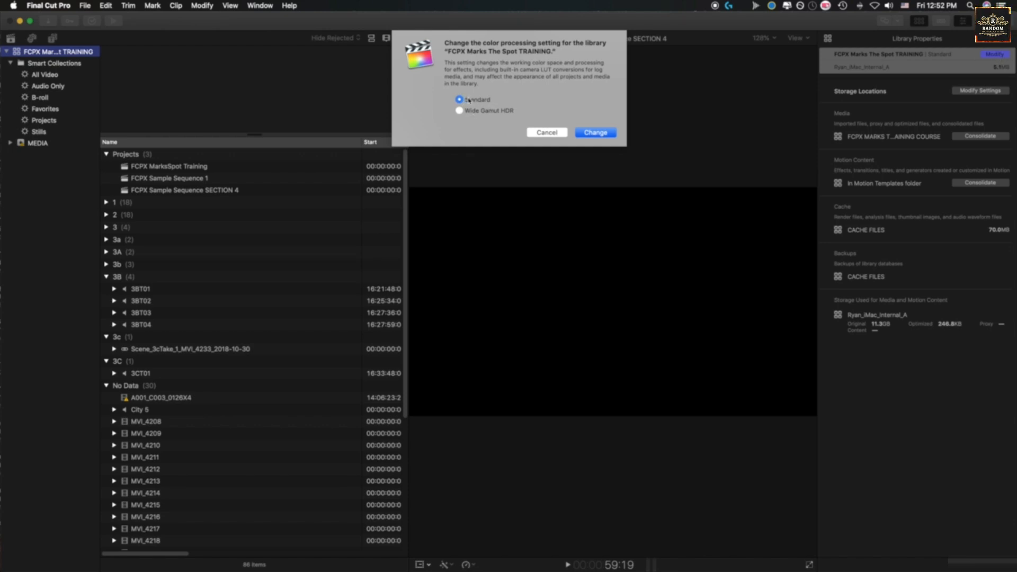
click(547, 132)
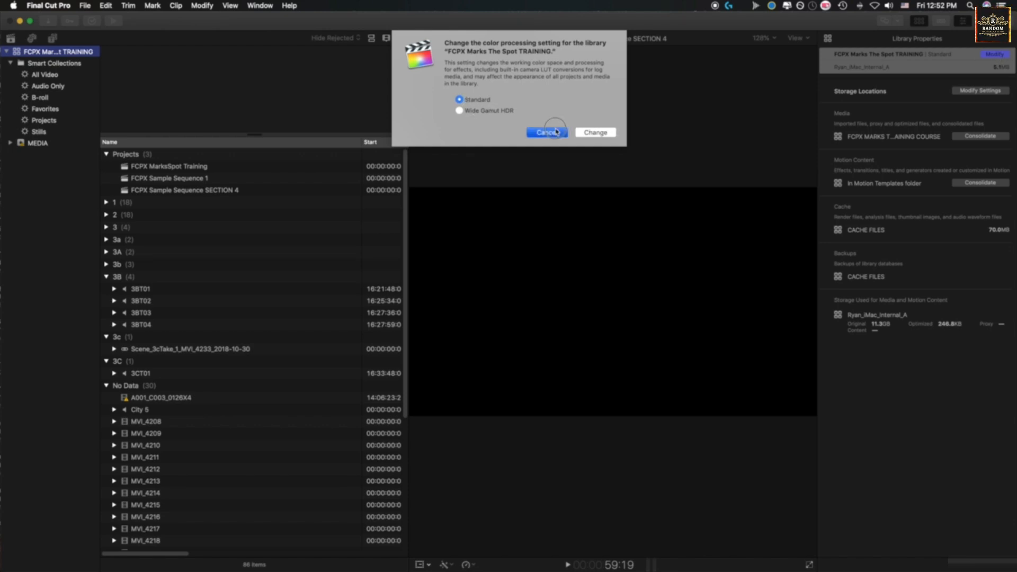
Review the library's media storage options, look inside the Thunderbay drive, and keep the FCPX MARKS THE SPOT TRAINING COURSE folder
click(990, 94)
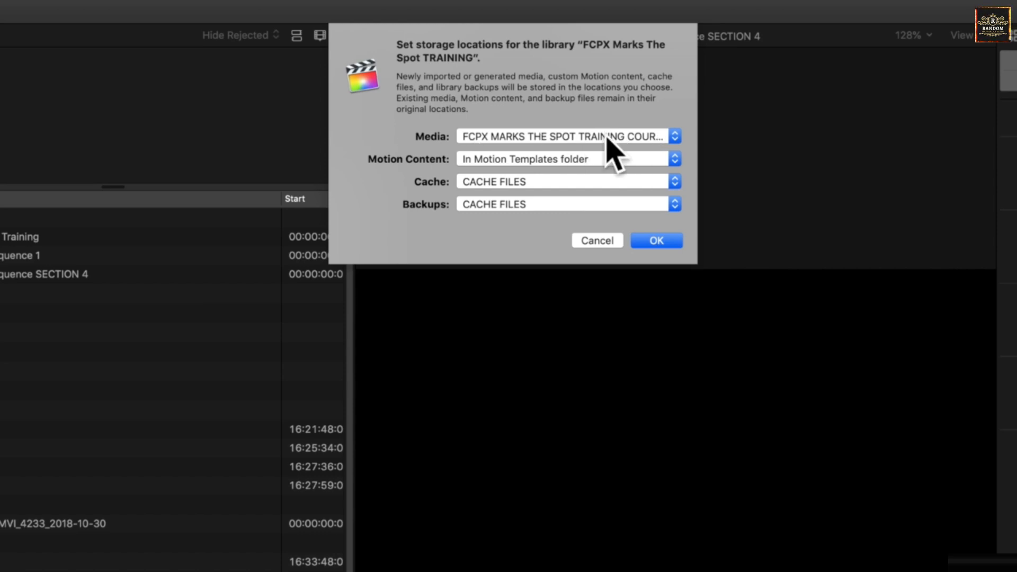
click(676, 137)
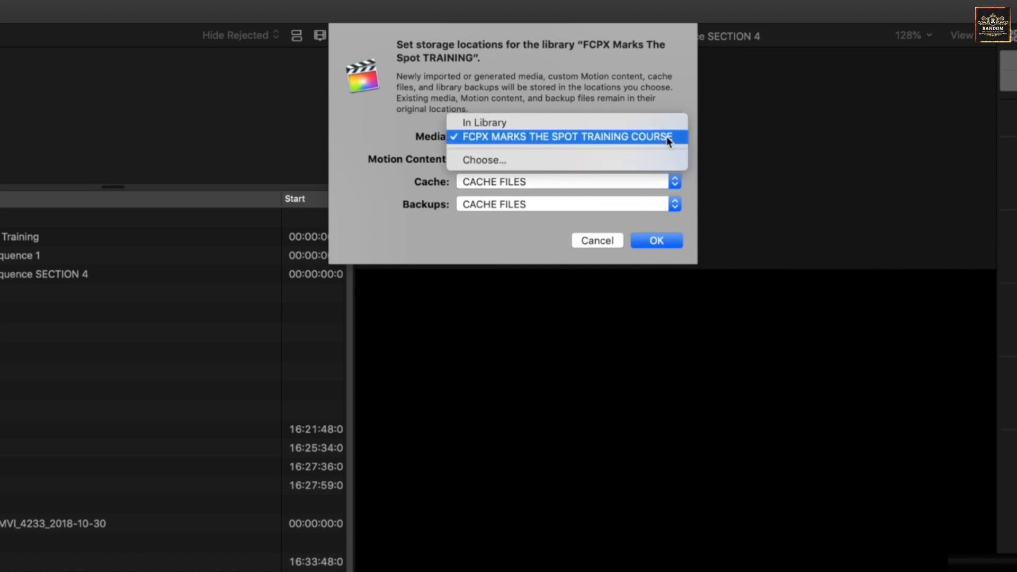
click(659, 164)
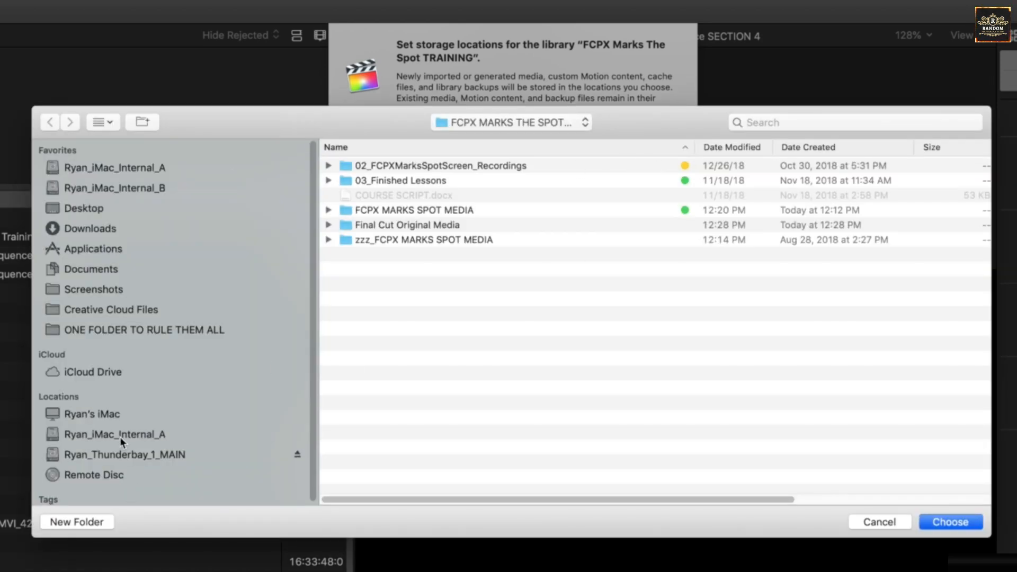
click(154, 454)
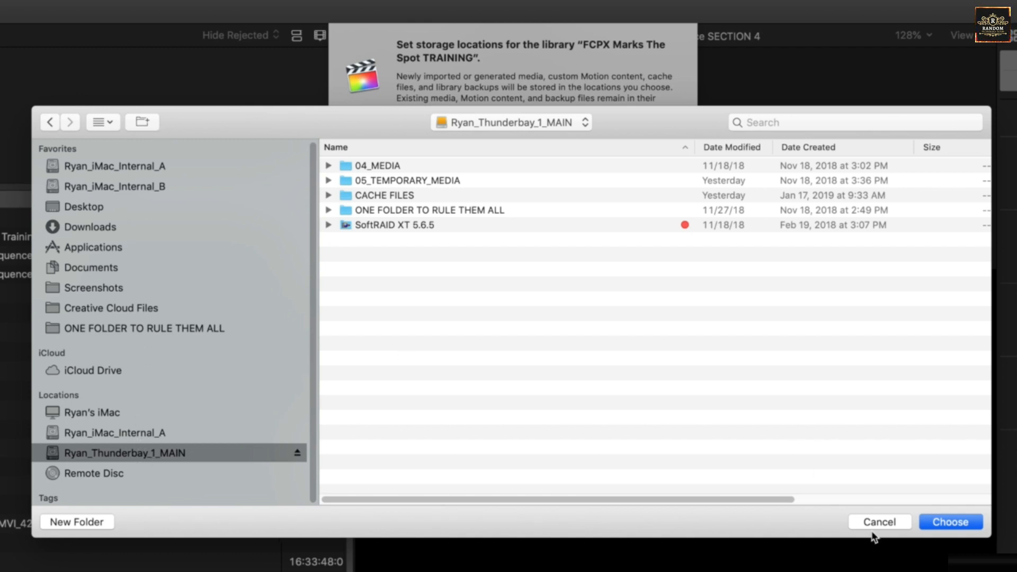
click(942, 523)
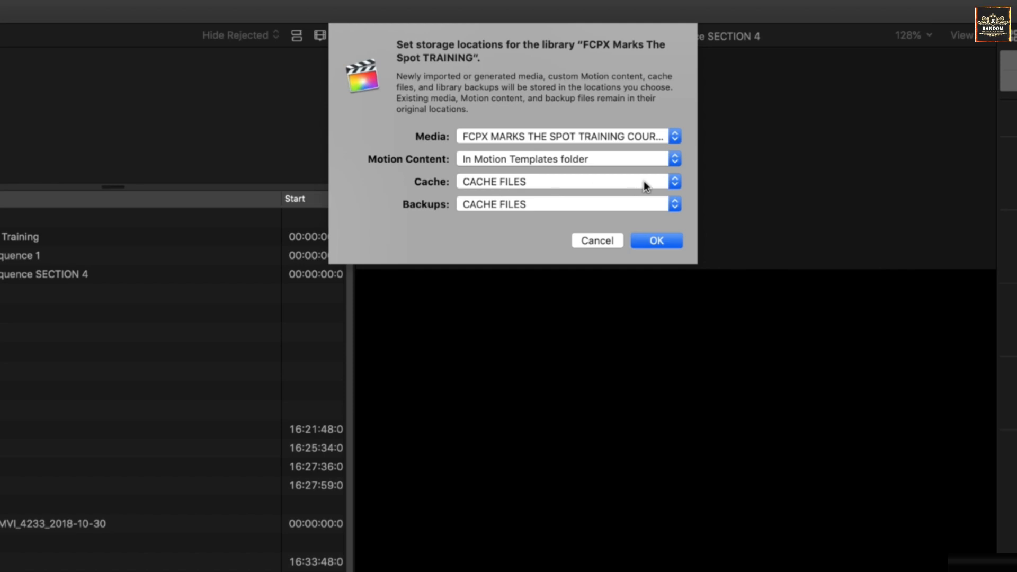
Review the cache location choices, keep CACHE FILES, and close the storage locations dialog without changes
click(674, 182)
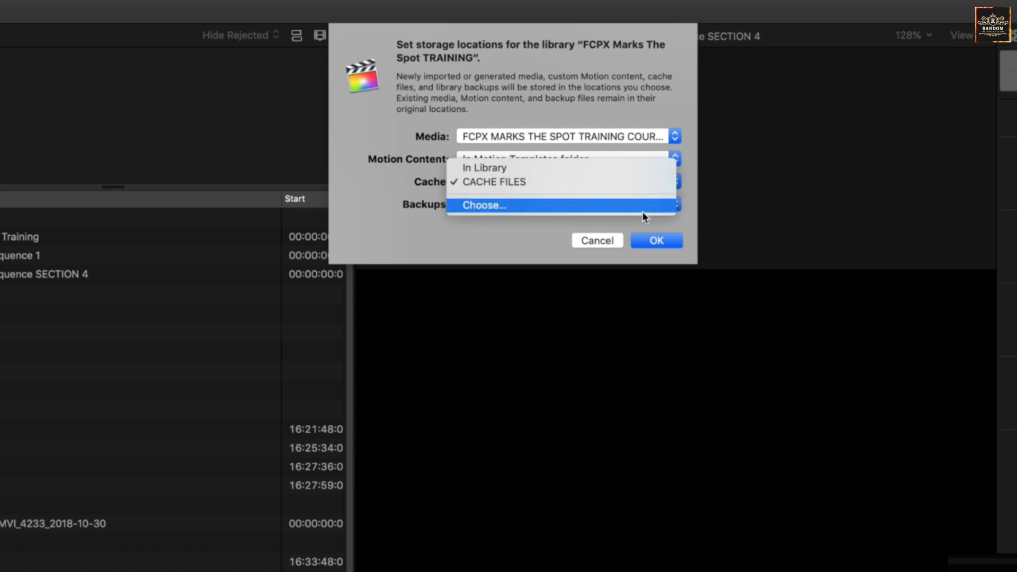
click(664, 218)
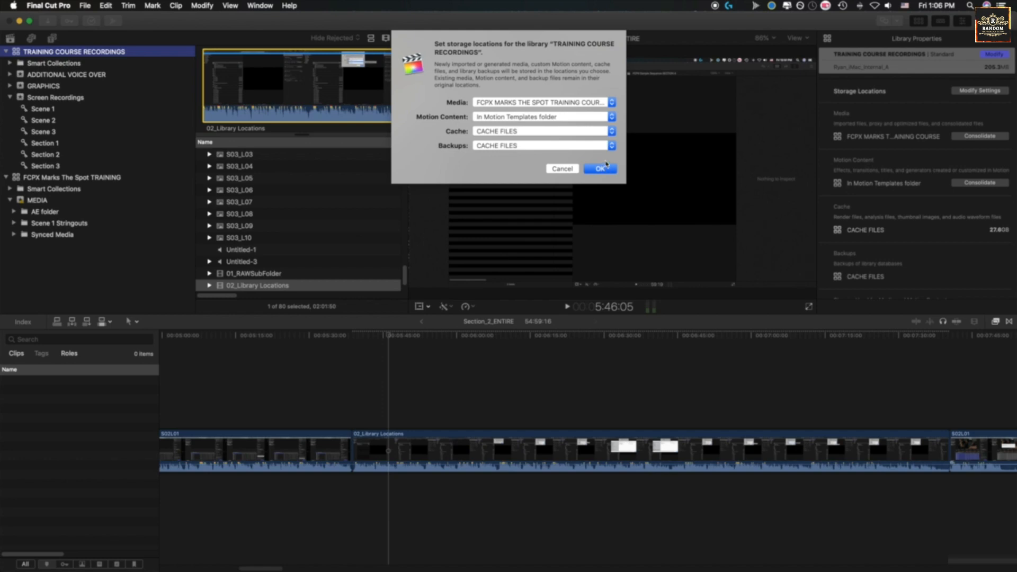
click(597, 240)
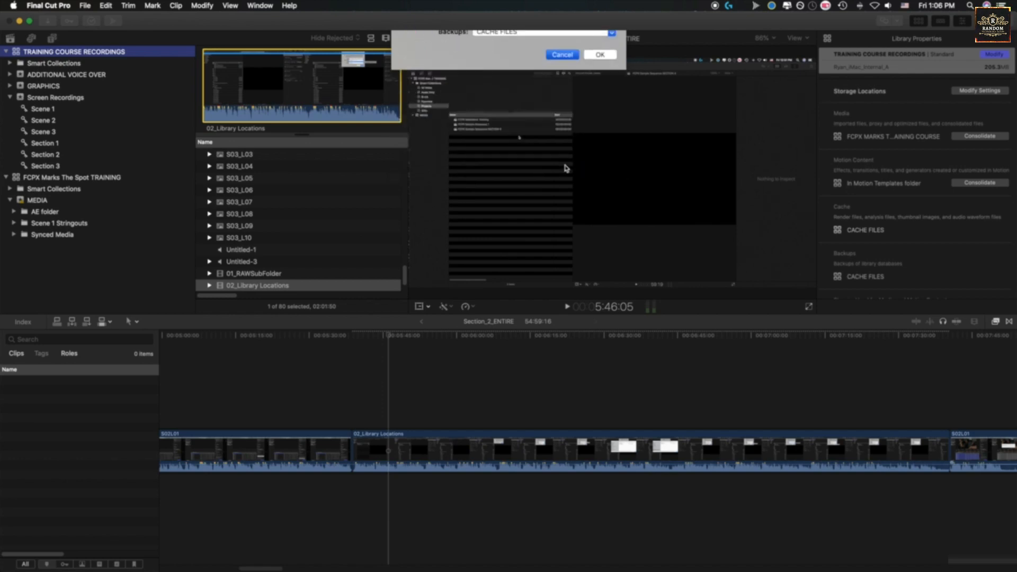
Import all clips from the Camera Masters folder into the existing MEDIA event, leaving the files in place
click(48, 21)
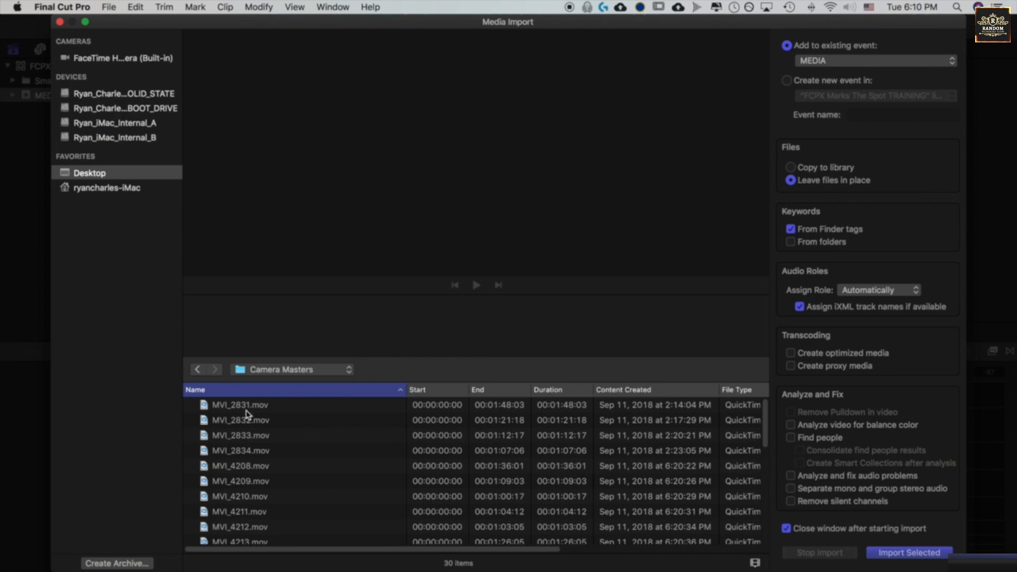
click(248, 406)
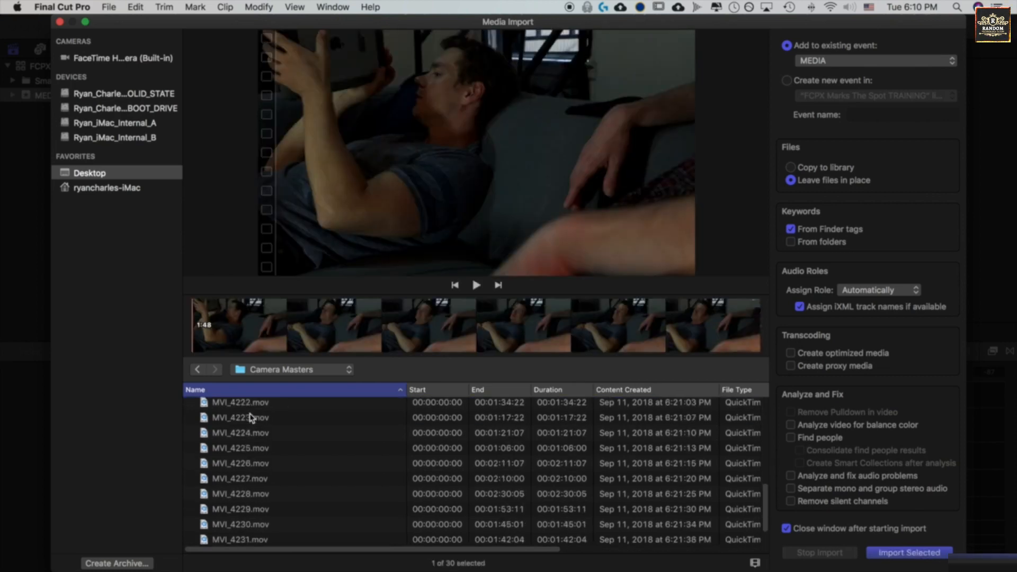
scroll(259, 536, down, 2)
key(super+a)
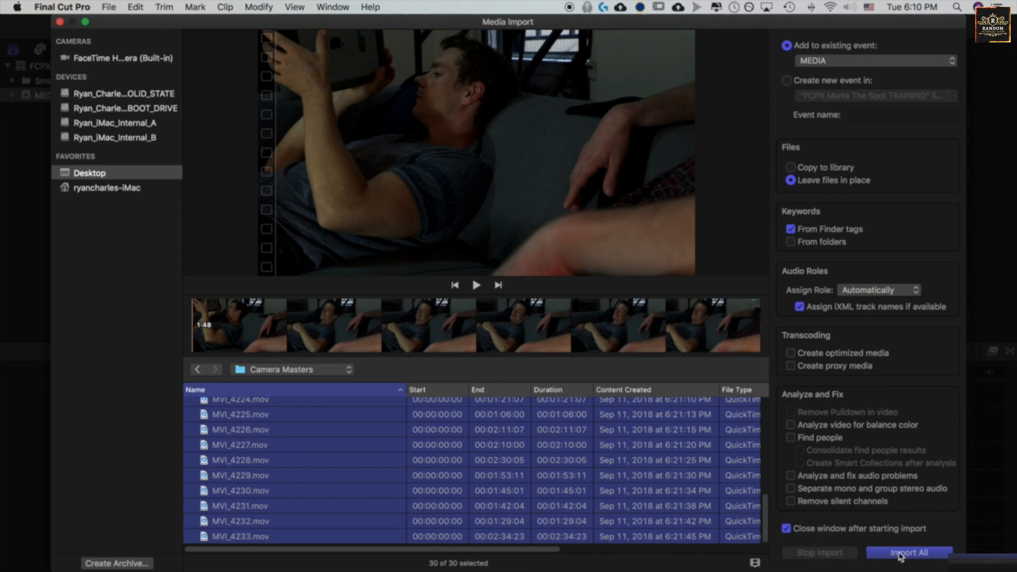
click(904, 550)
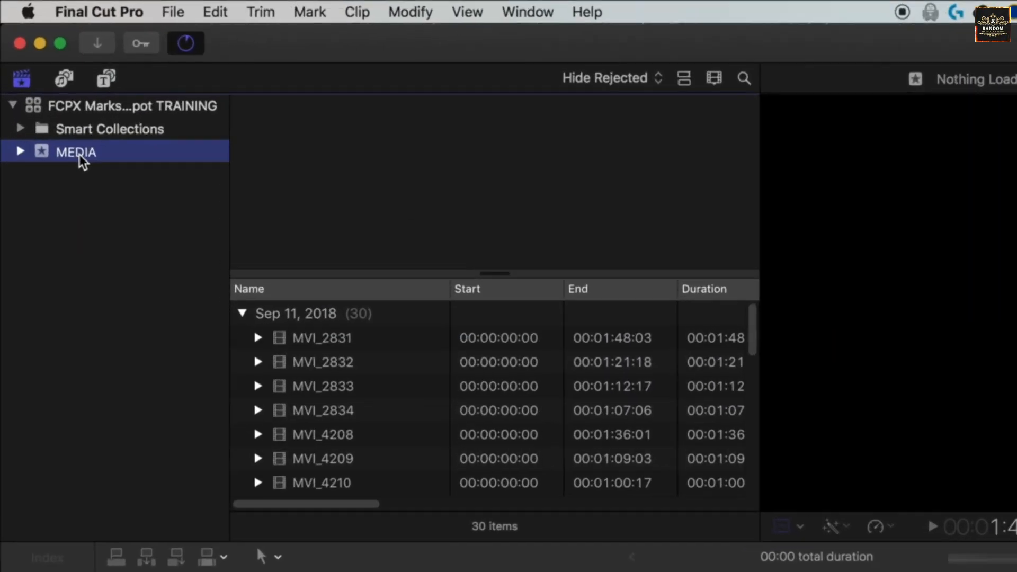
Look through the imported clips in the MEDIA event and switch the browser from list to filmstrip view
scroll(451, 424, down, 10)
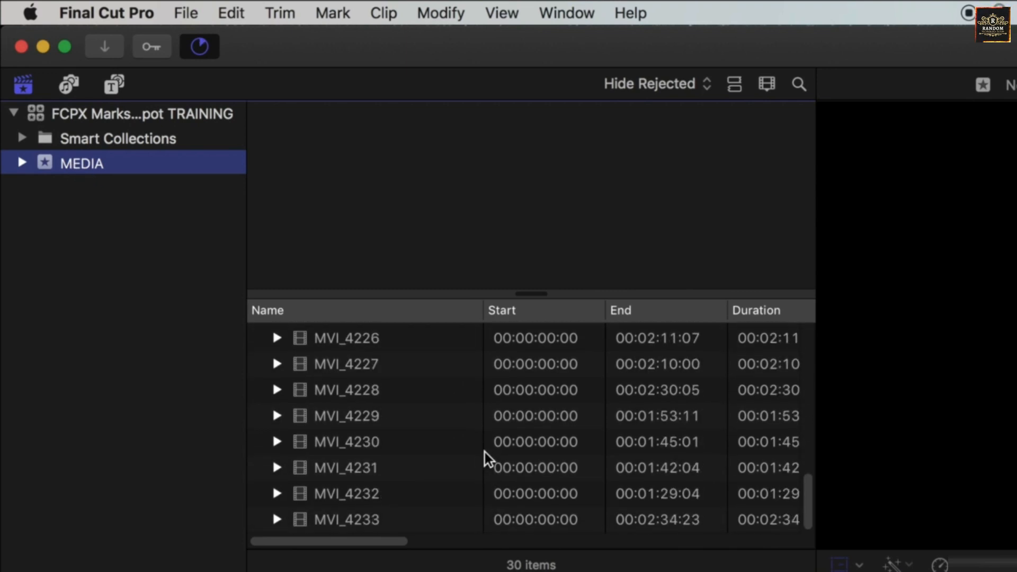
scroll(487, 458, up, 10)
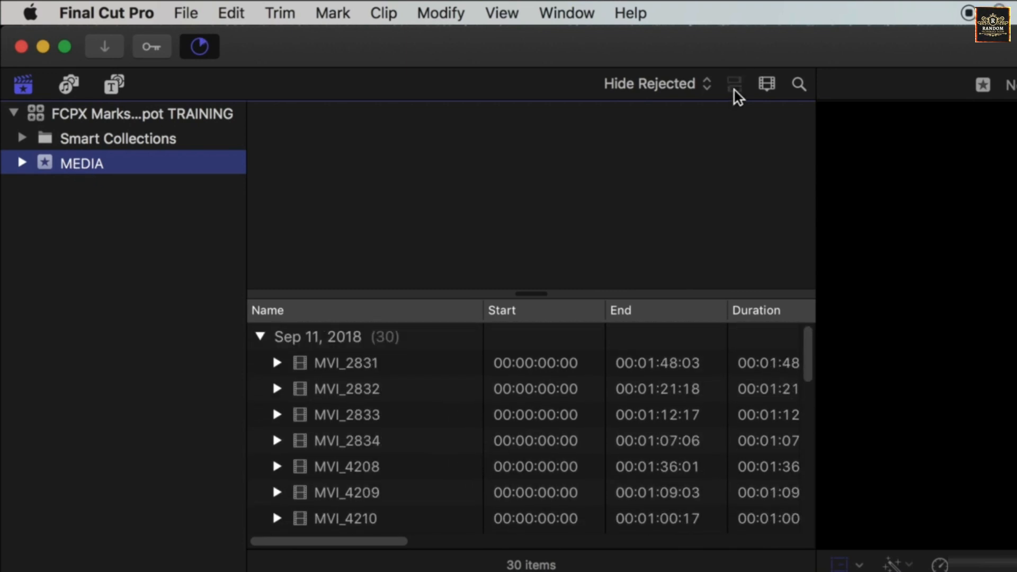
click(734, 89)
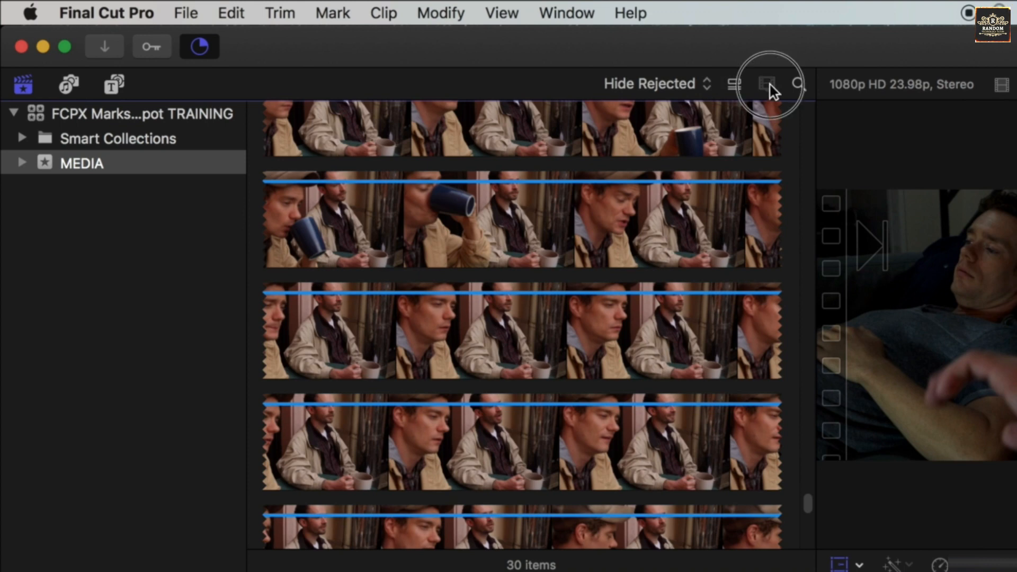
Adjust the clip appearance so each clip displays as a single thumbnail, and return to the first clips
click(767, 84)
drag(808, 170, 685, 170)
click(758, 87)
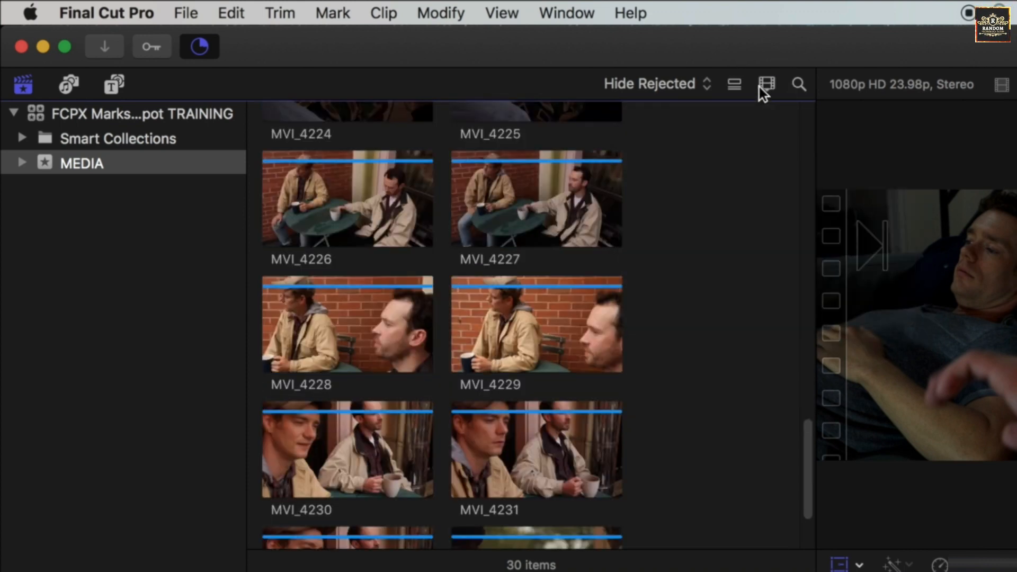
click(768, 85)
click(617, 329)
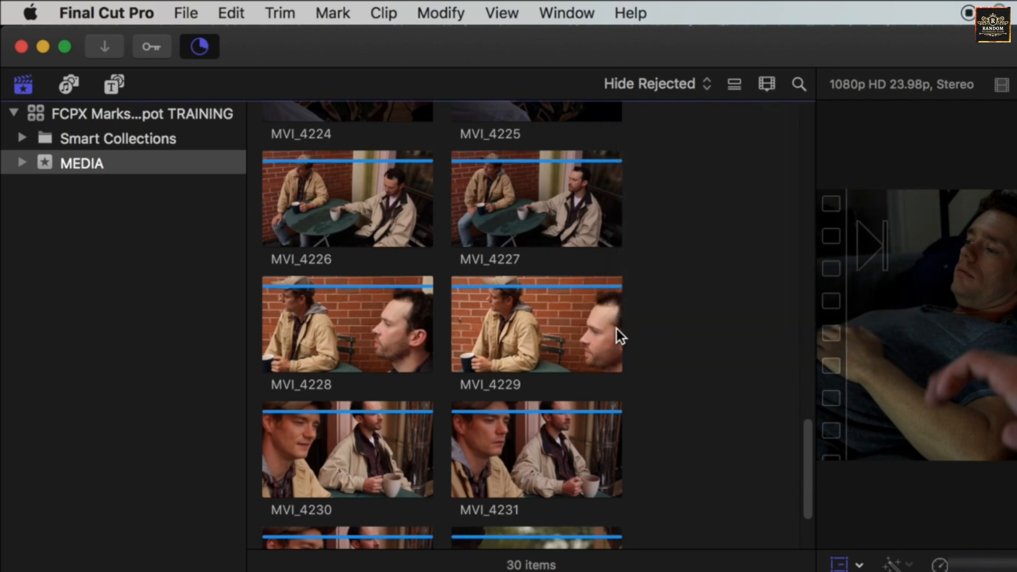
scroll(599, 376, up, 15)
scroll(603, 376, up, 5)
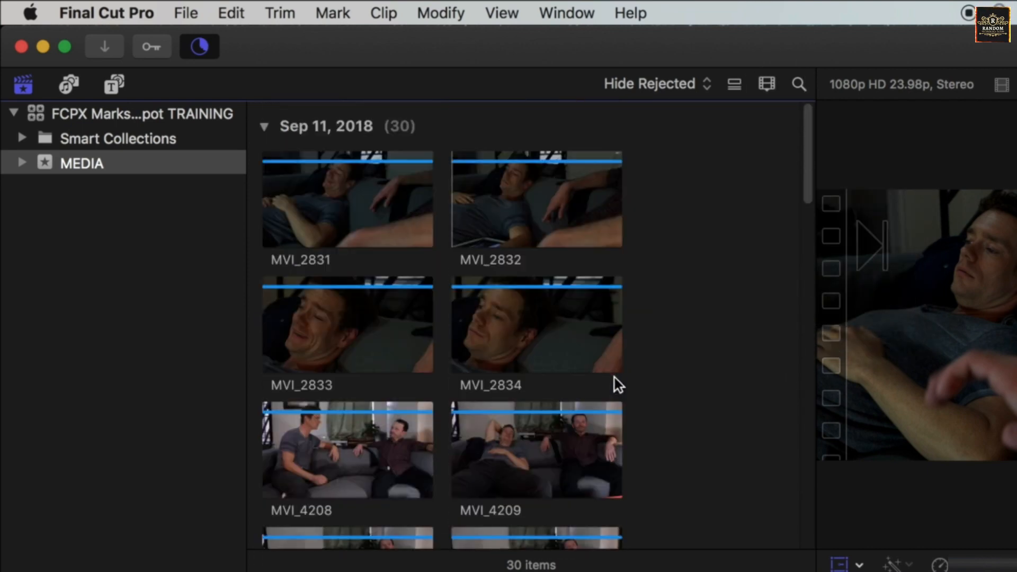
Expand the MEDIA event and examine the clips in the Scene 1, Scene 2 and Scene 3 keyword collections
click(20, 163)
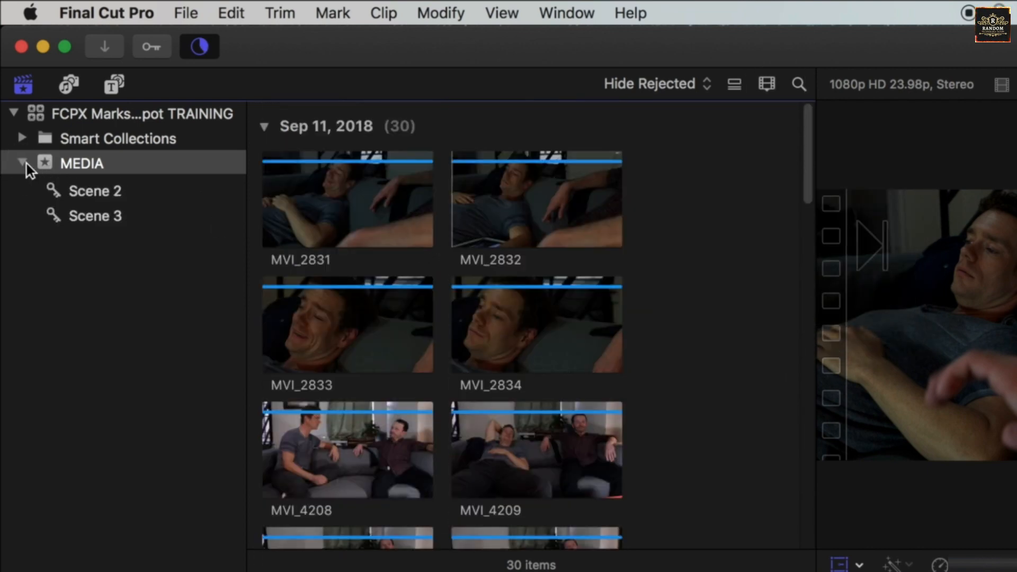
click(104, 191)
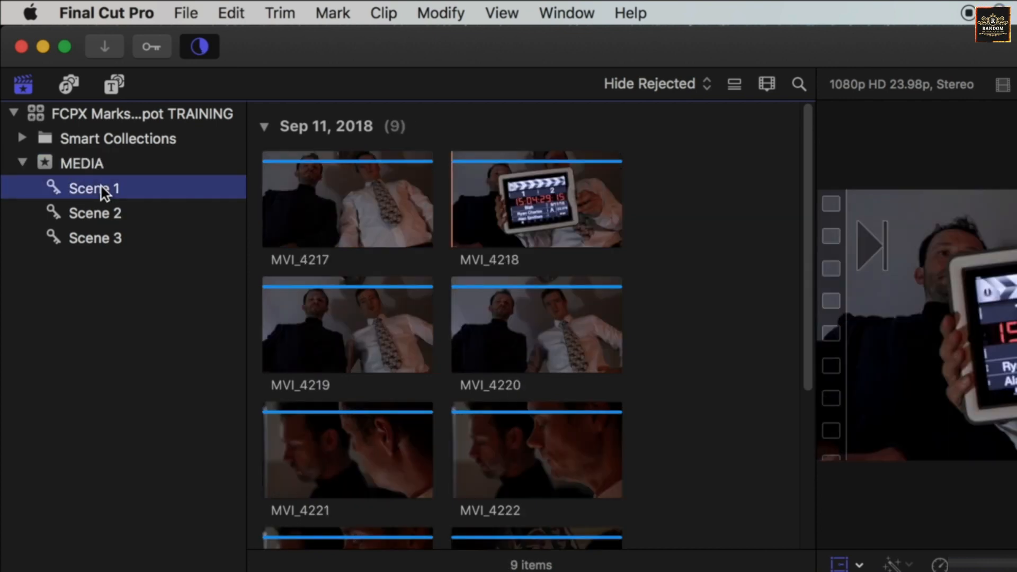
click(109, 217)
click(112, 235)
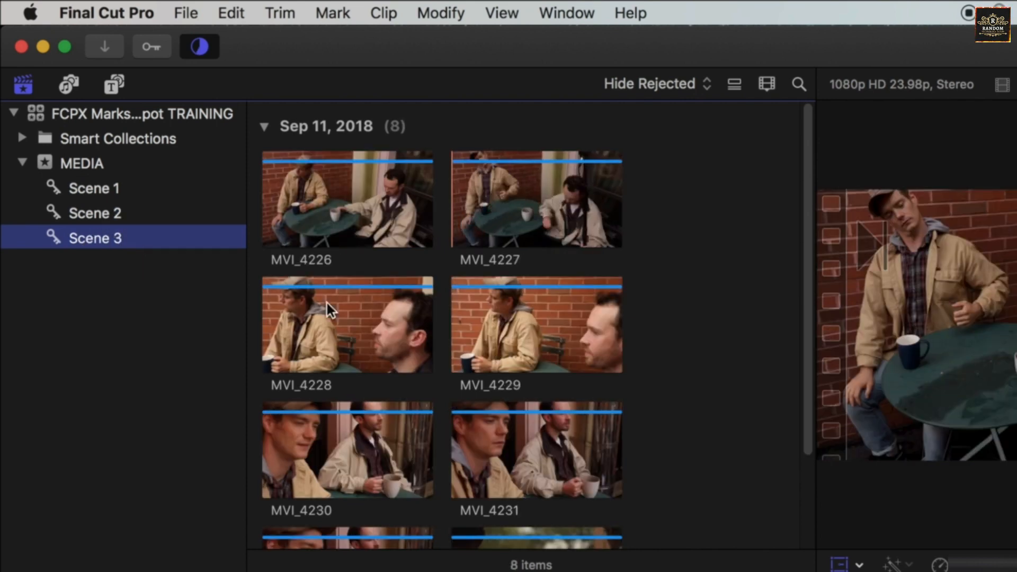
scroll(590, 412, down, 3)
scroll(580, 399, up, 3)
click(102, 220)
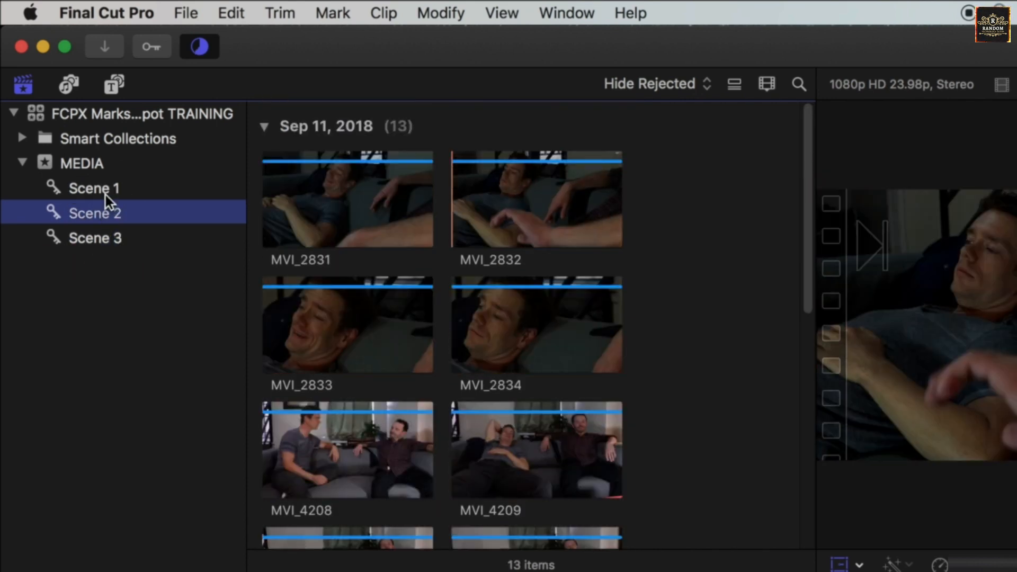
click(106, 192)
scroll(472, 276, down, 3)
scroll(472, 278, up, 5)
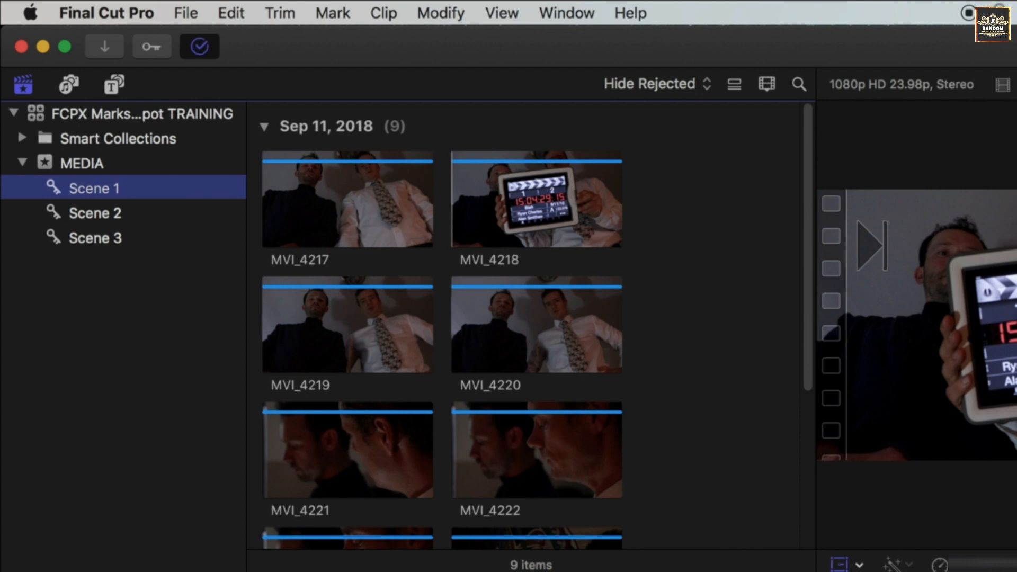
Reopen media import, go up to the FCPX MARKS SPOT MEDIA folder and open its External Audio folder
key(super+i)
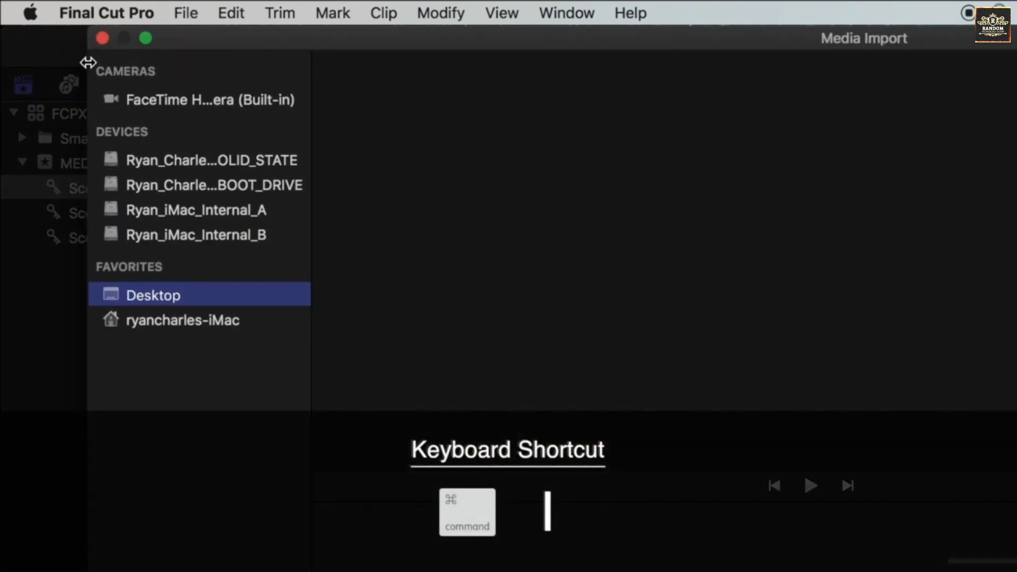
click(100, 40)
click(102, 53)
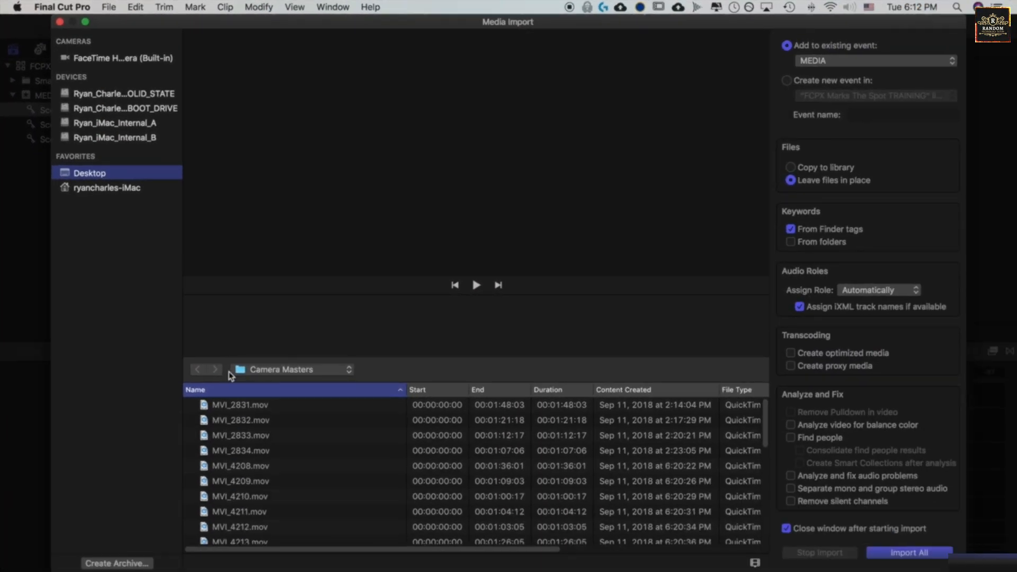
click(259, 374)
click(275, 384)
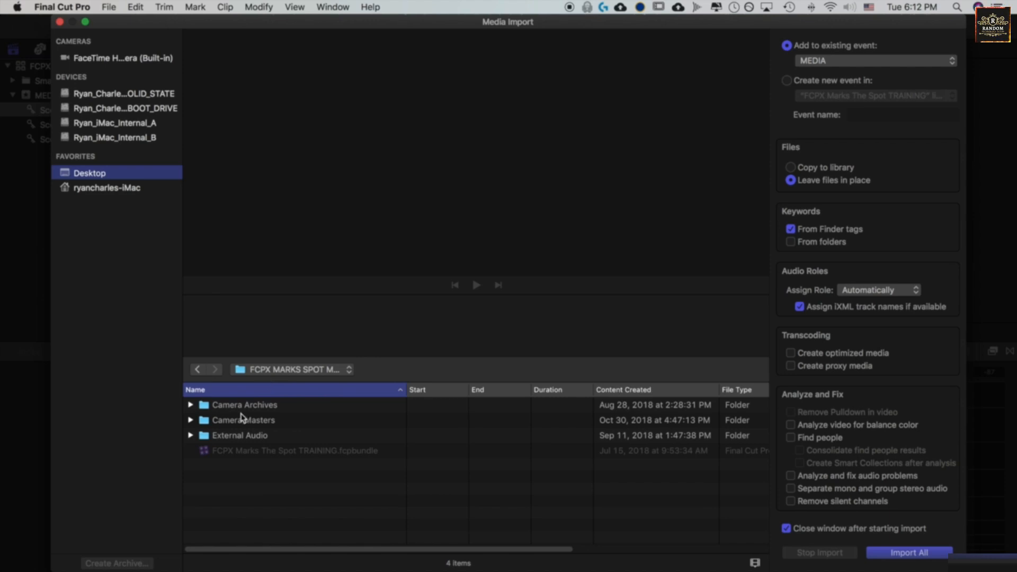
double_click(209, 435)
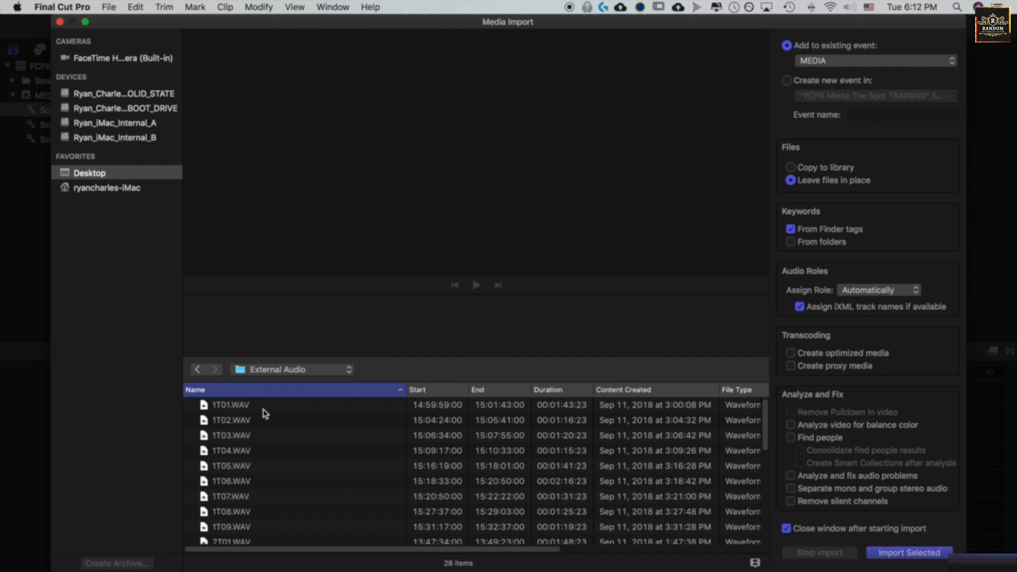
drag(135, 19, 186, 19)
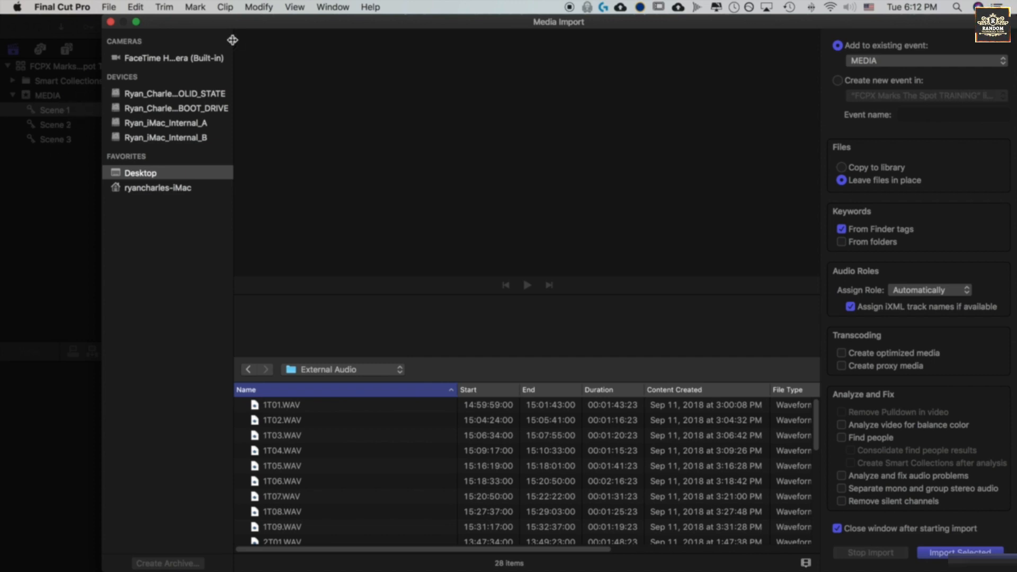
drag(243, 24, 172, 23)
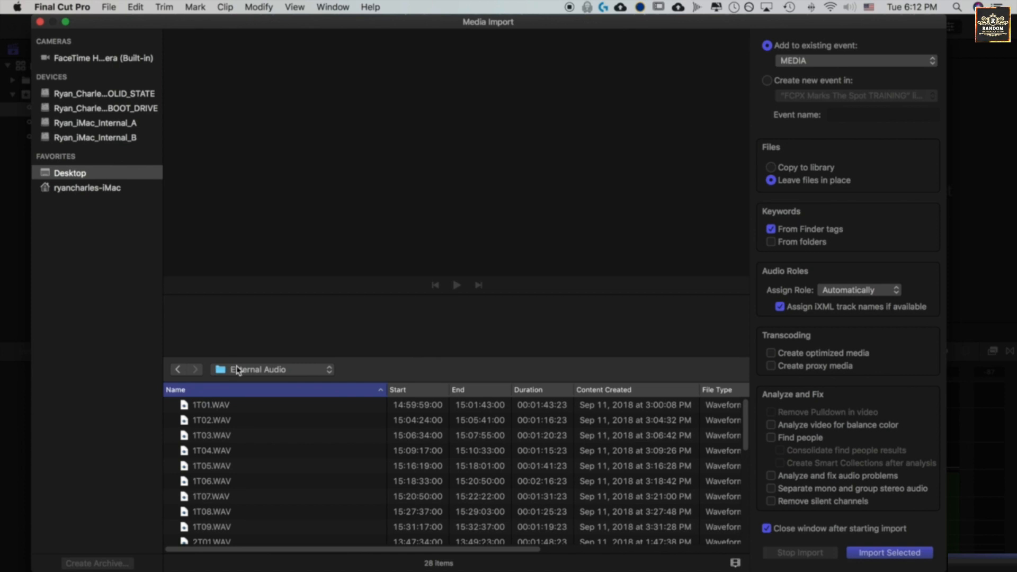
Go up to the FCPX MARKS SPOT MEDIA folder, add Camera Masters to the import favorites and open it from there
click(267, 369)
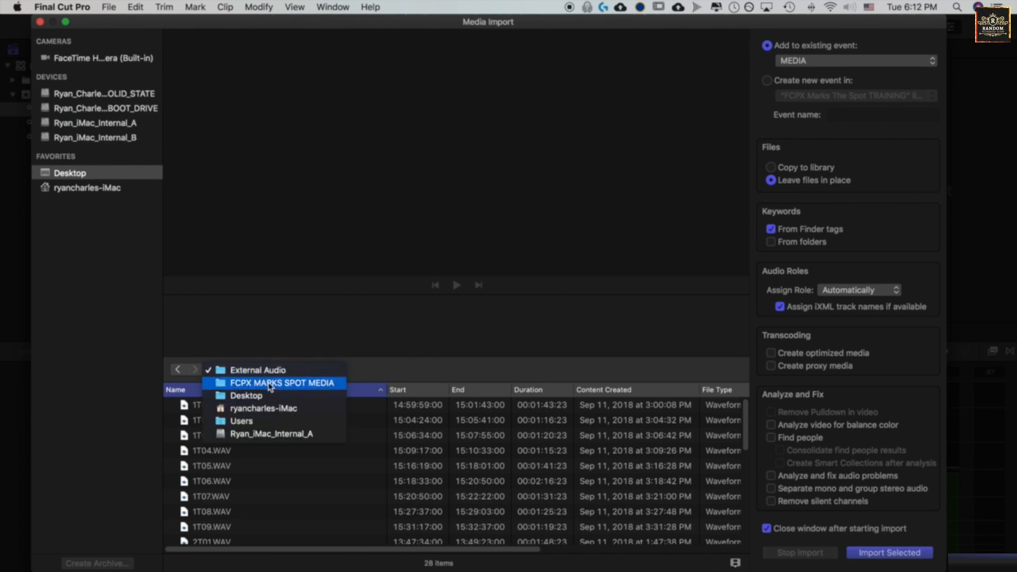
click(270, 383)
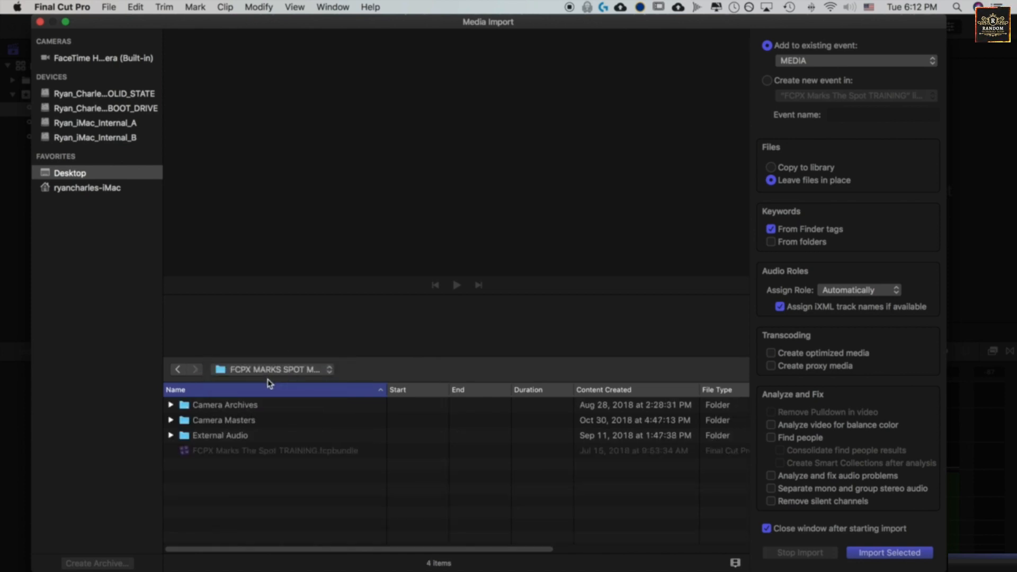
click(187, 424)
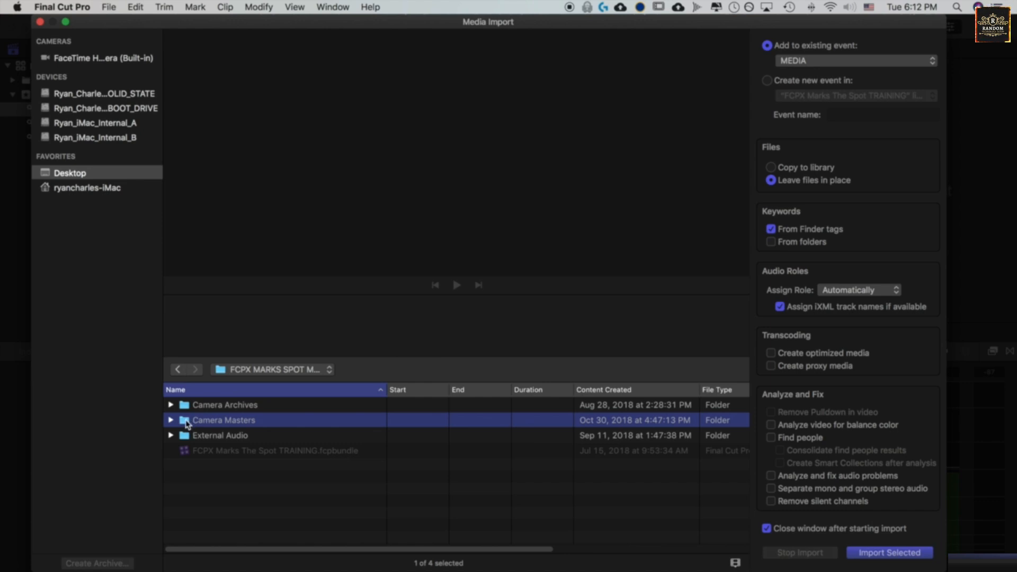
drag(188, 423, 50, 169)
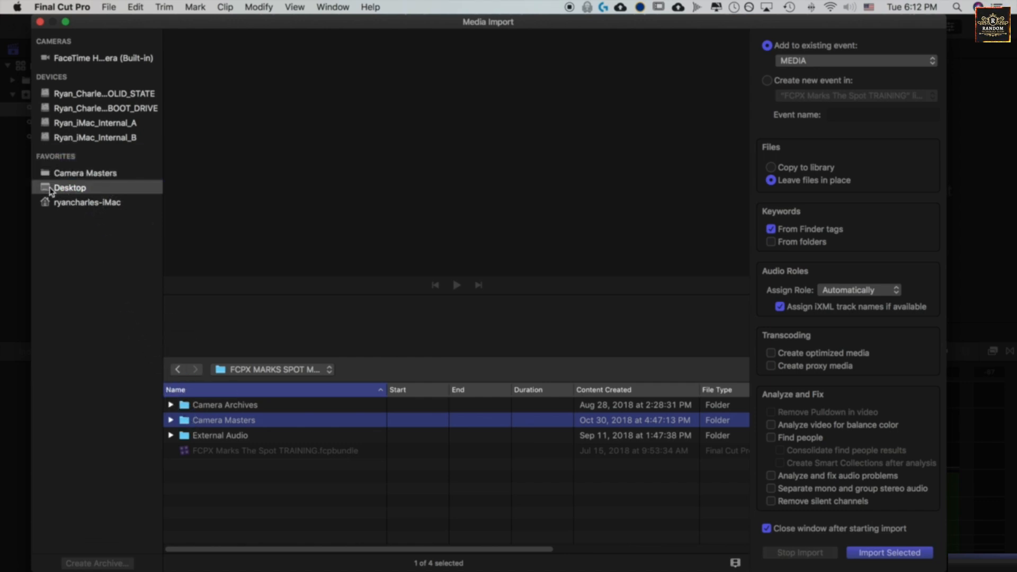
click(70, 172)
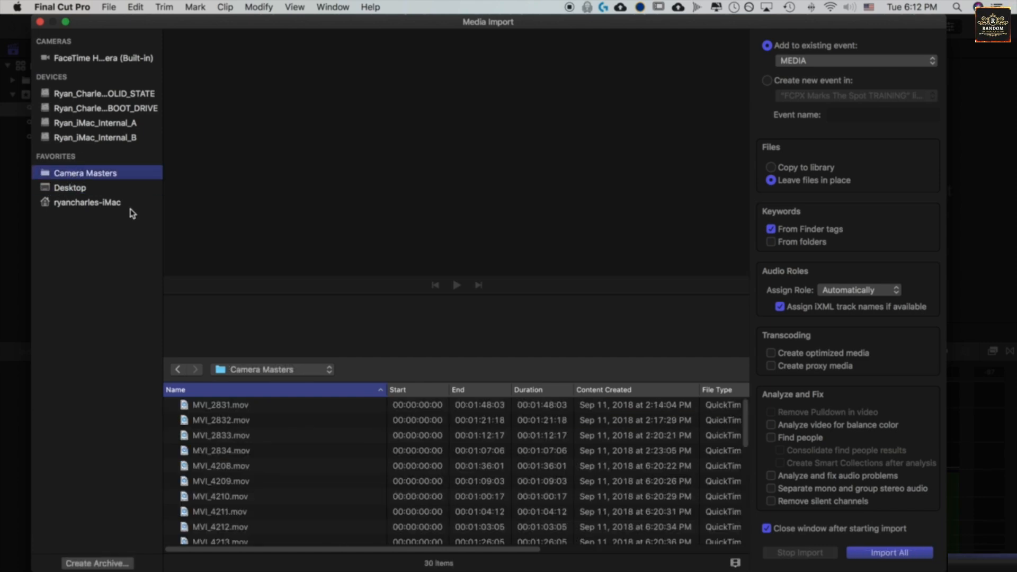
Go back to the External Audio folder and import all of its WAV files into the MEDIA event
click(179, 370)
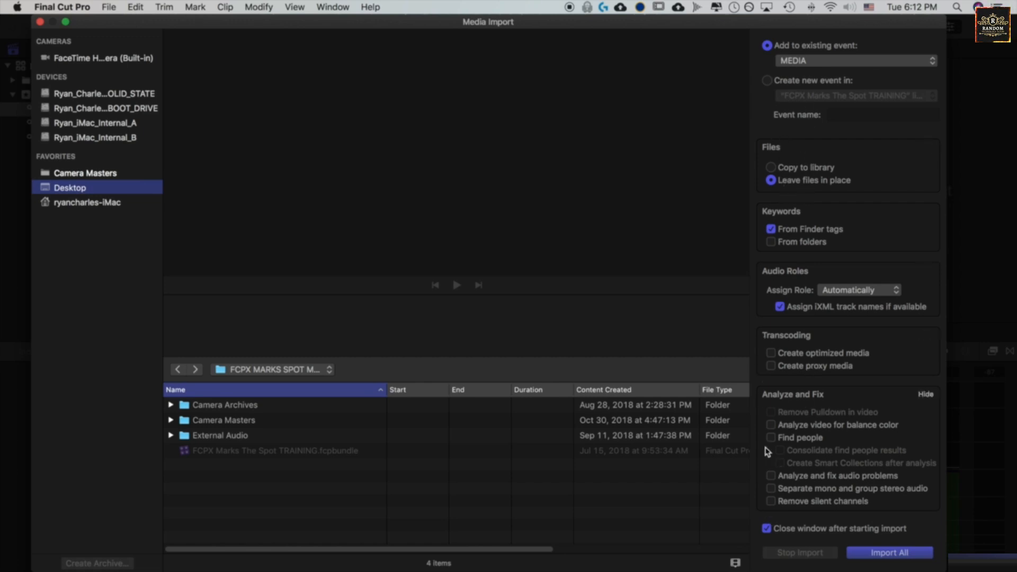
double_click(188, 435)
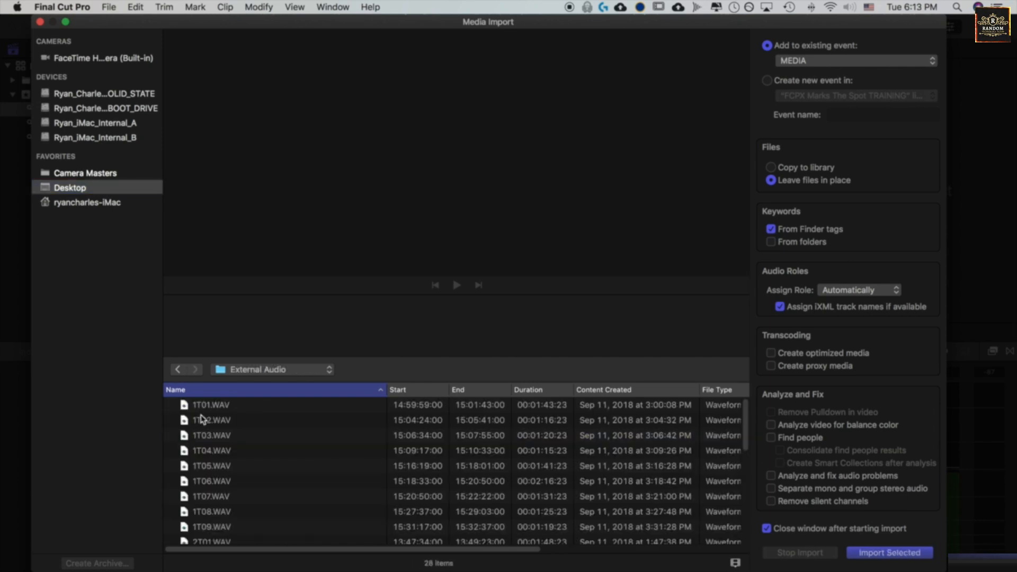
click(216, 421)
key(super+a)
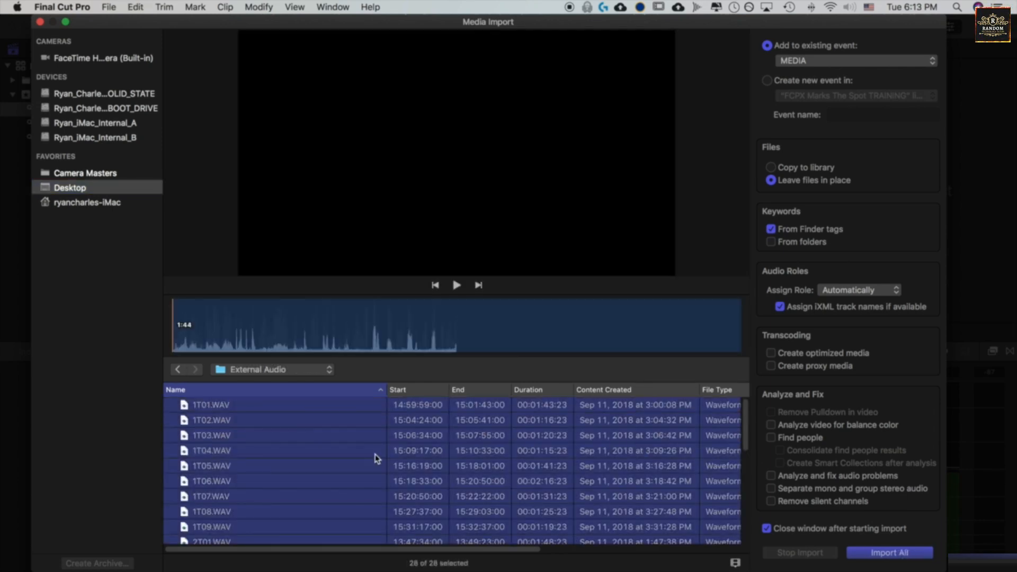
click(884, 554)
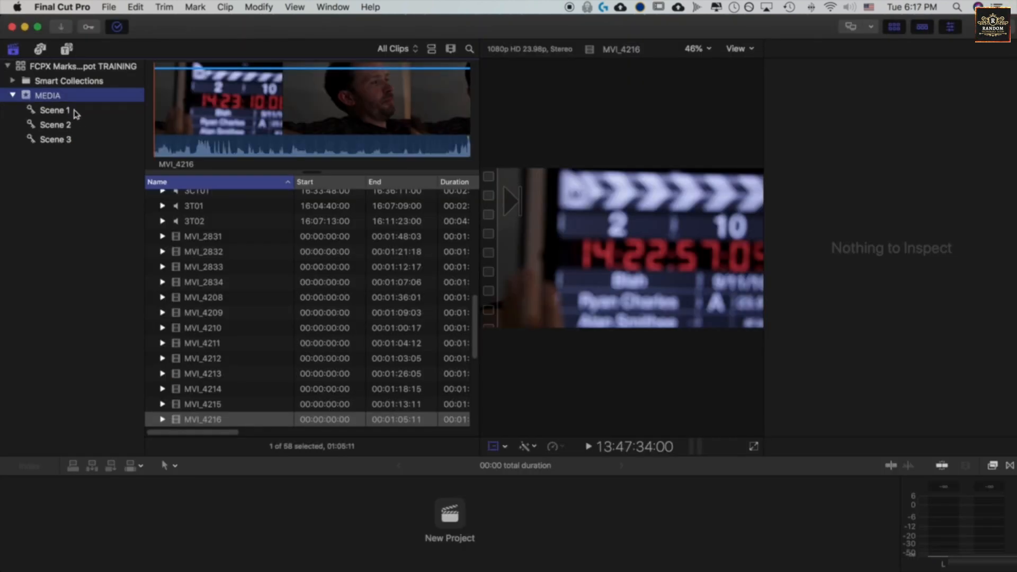
Examine the audio and video clips in the Scene 1, Scene 2 and Scene 3 keyword collections
click(71, 110)
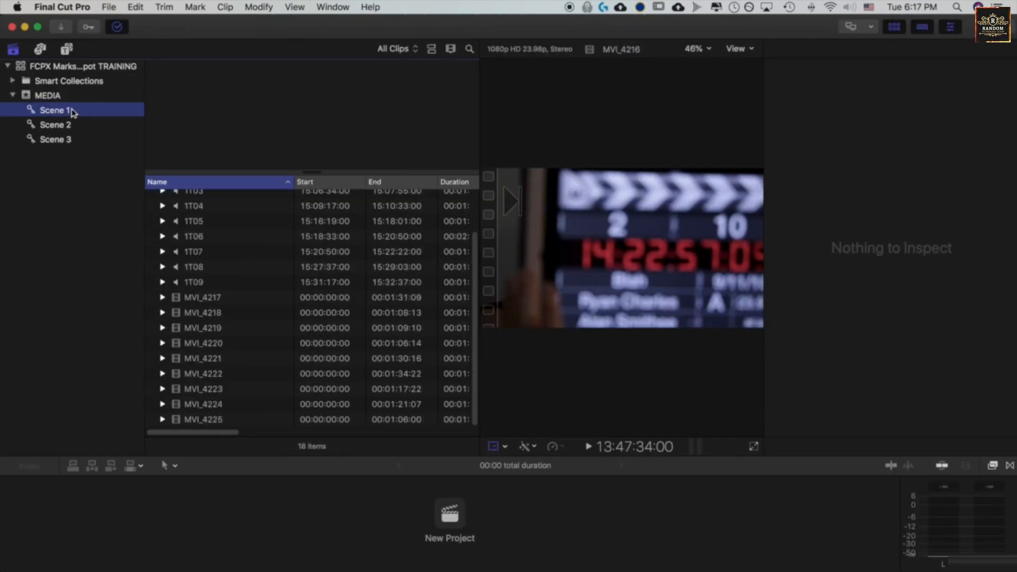
scroll(277, 294, up, 3)
scroll(206, 354, down, 1)
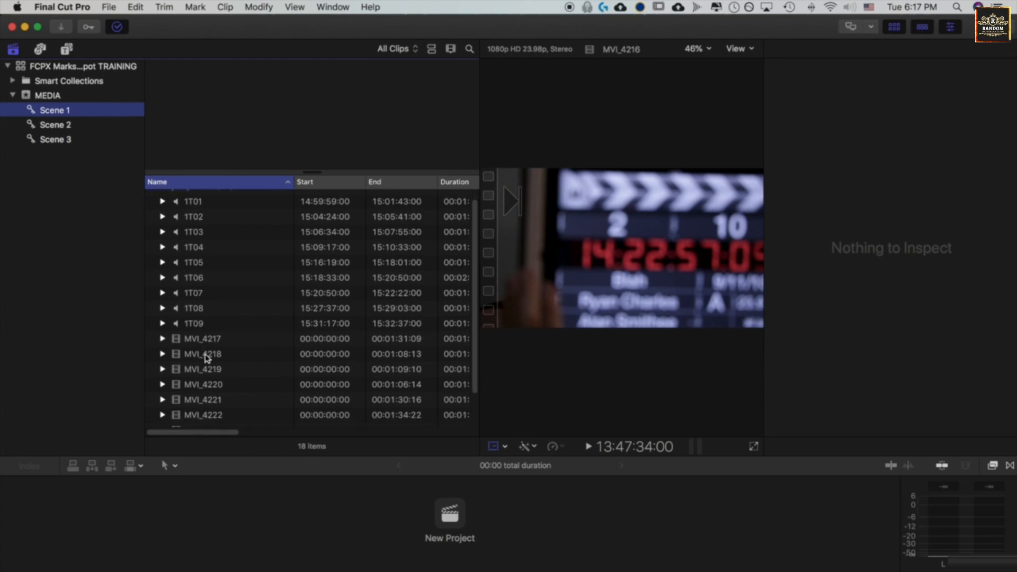
click(64, 126)
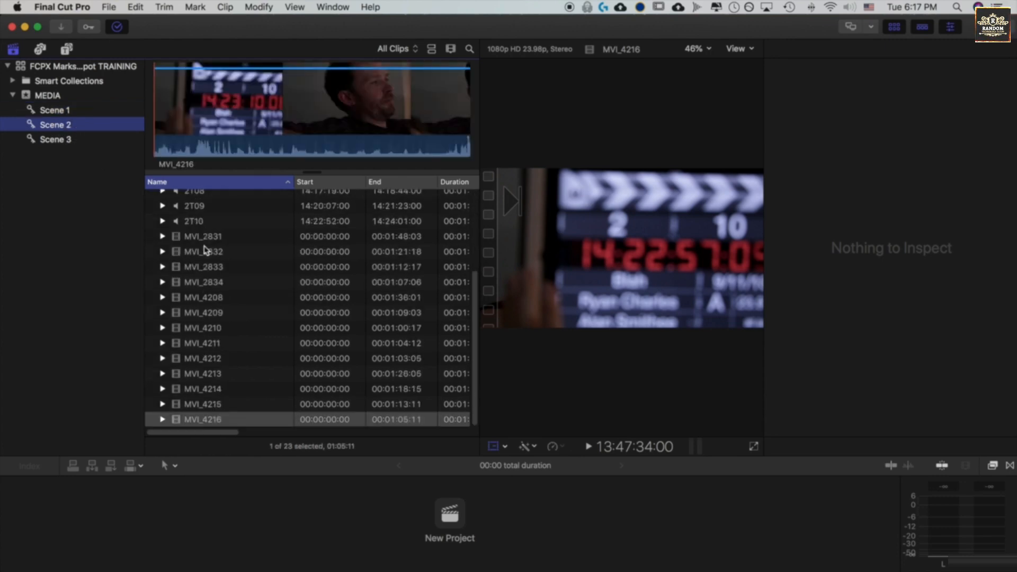
scroll(217, 259, up, 5)
scroll(202, 363, down, 5)
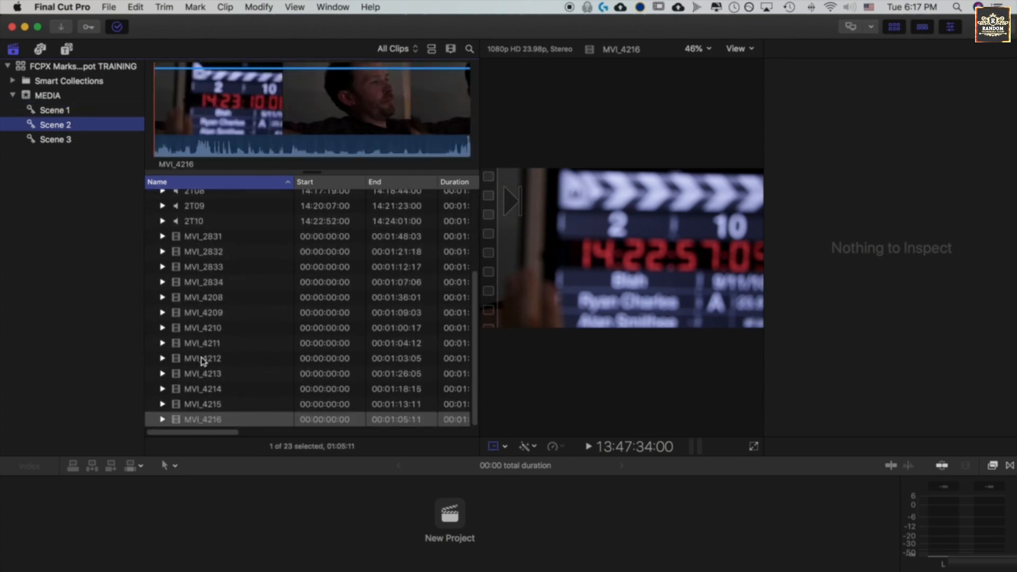
click(84, 141)
scroll(227, 291, up, 3)
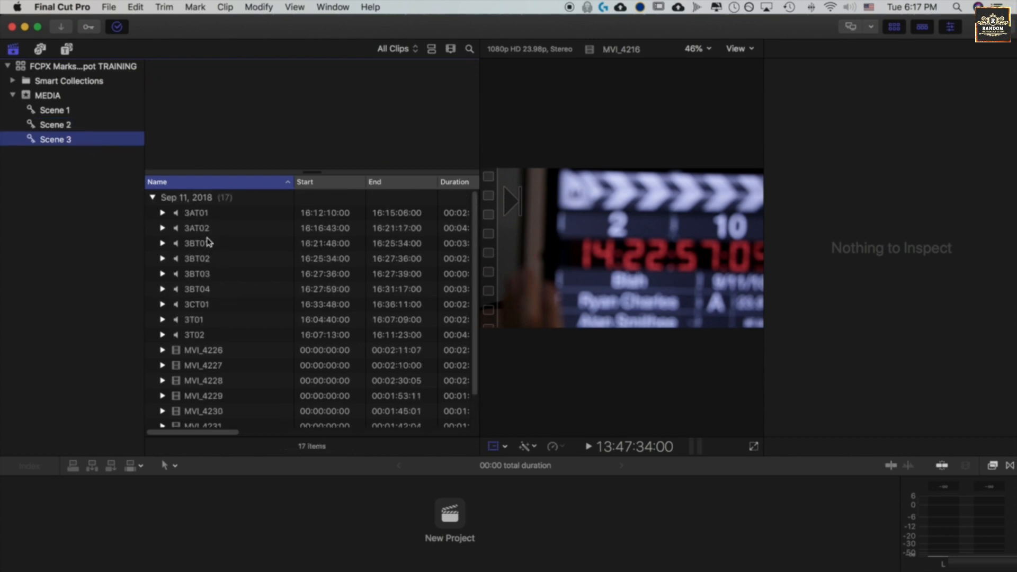
scroll(229, 365, down, 3)
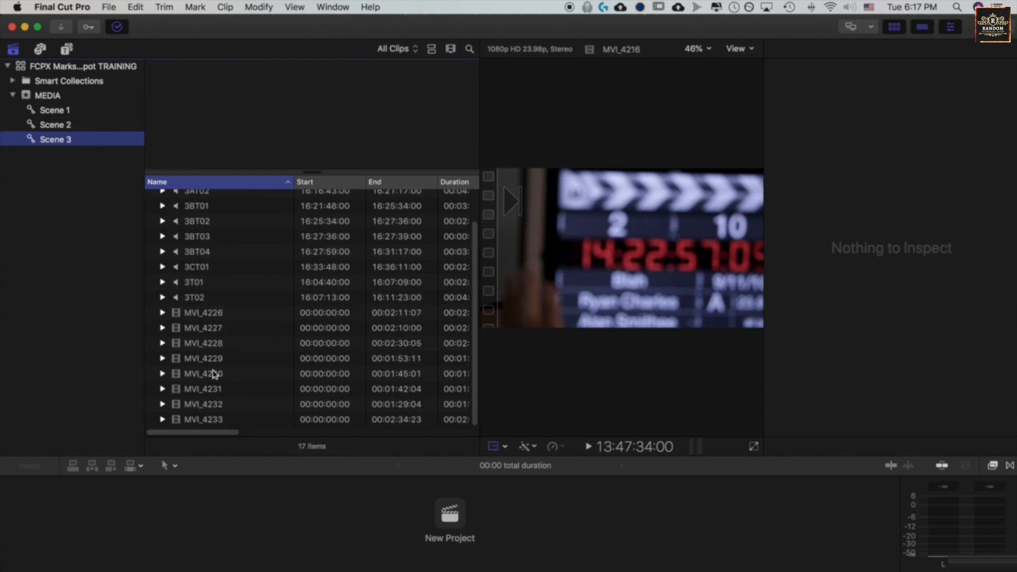
scroll(217, 376, up, 3)
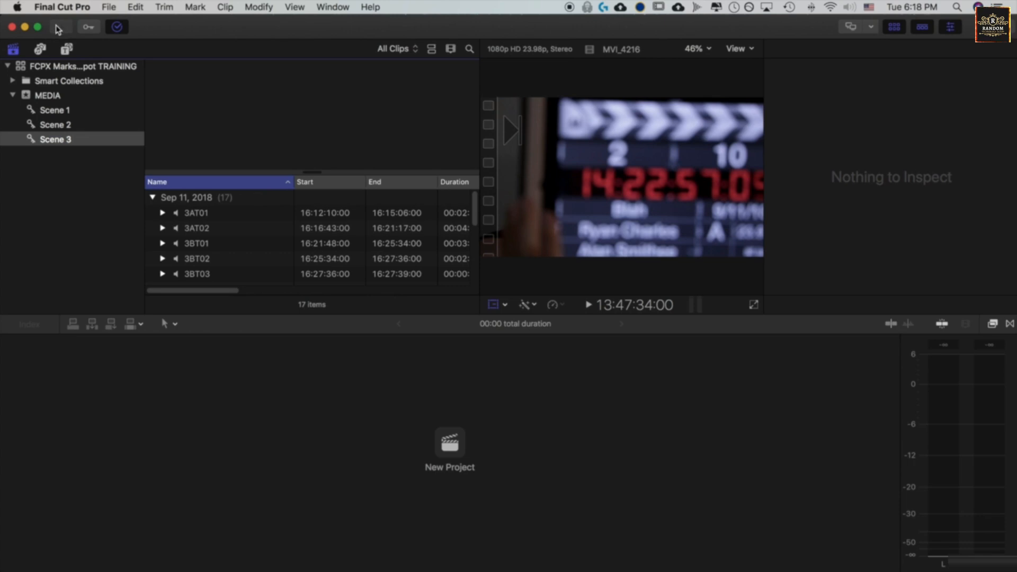
Reopen media import and open the Sc1-3_A_CameraFINAL archive in the Camera Archives folder
click(61, 26)
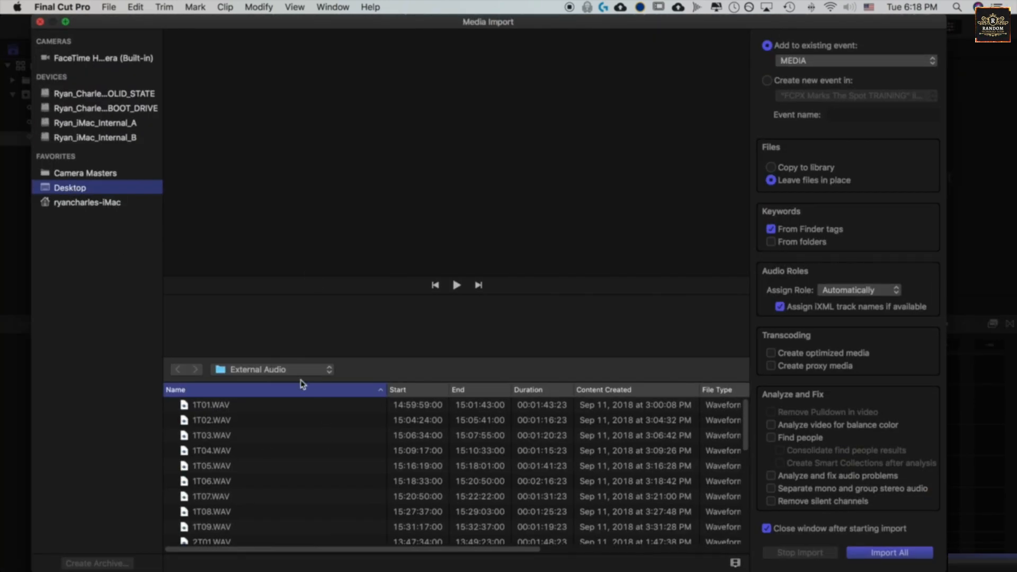
click(282, 370)
click(278, 382)
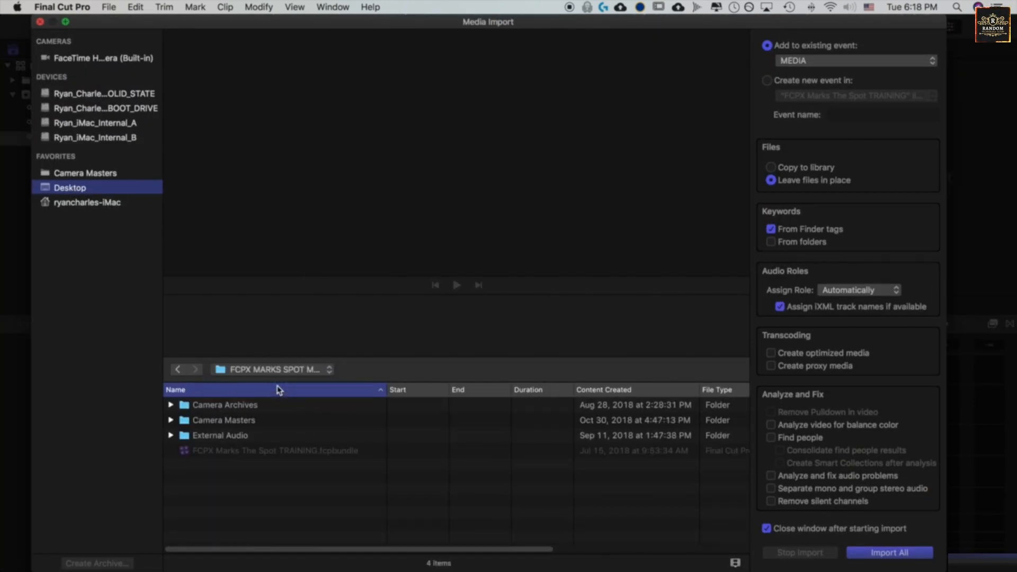
click(185, 406)
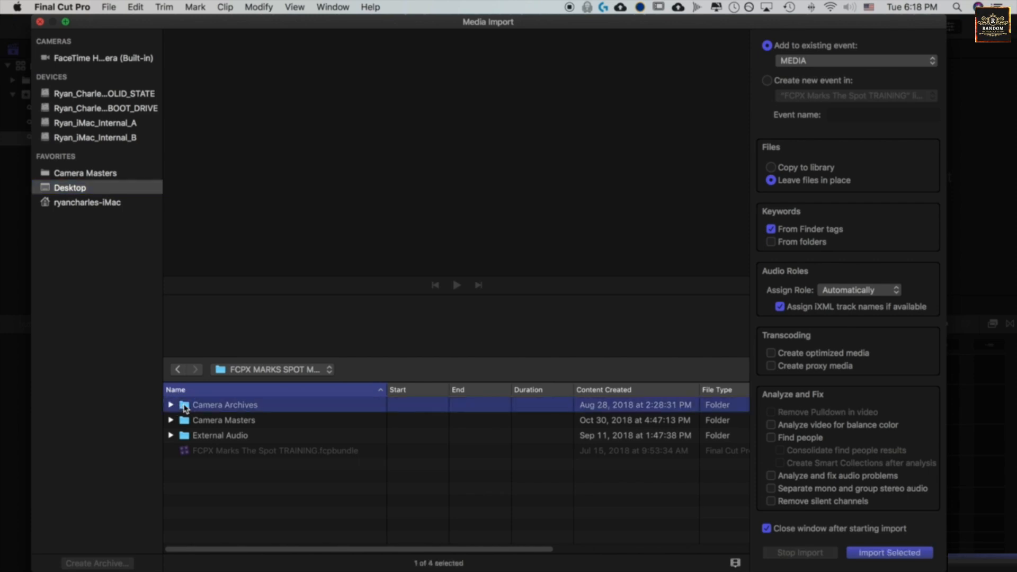
double_click(186, 406)
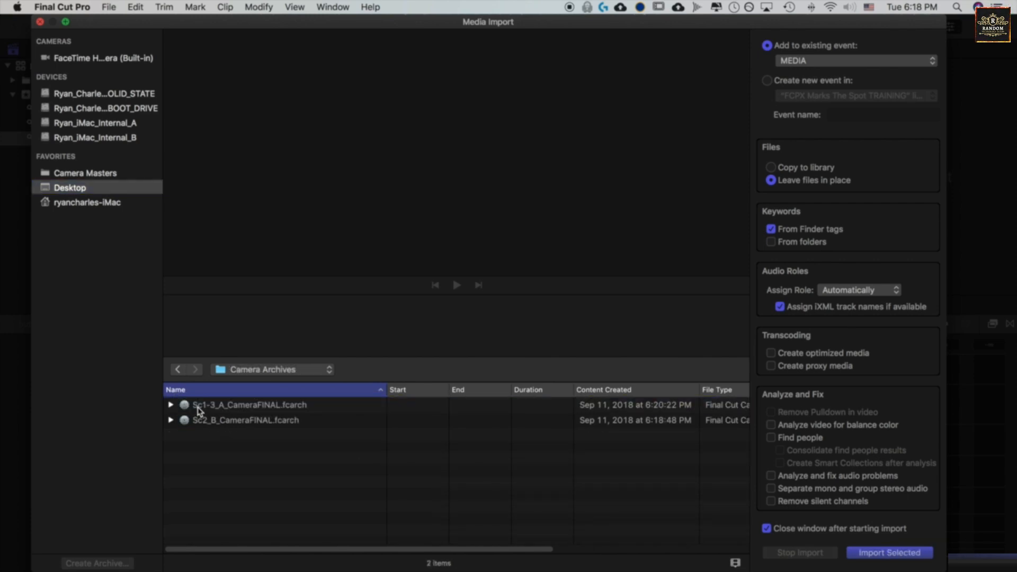
click(216, 409)
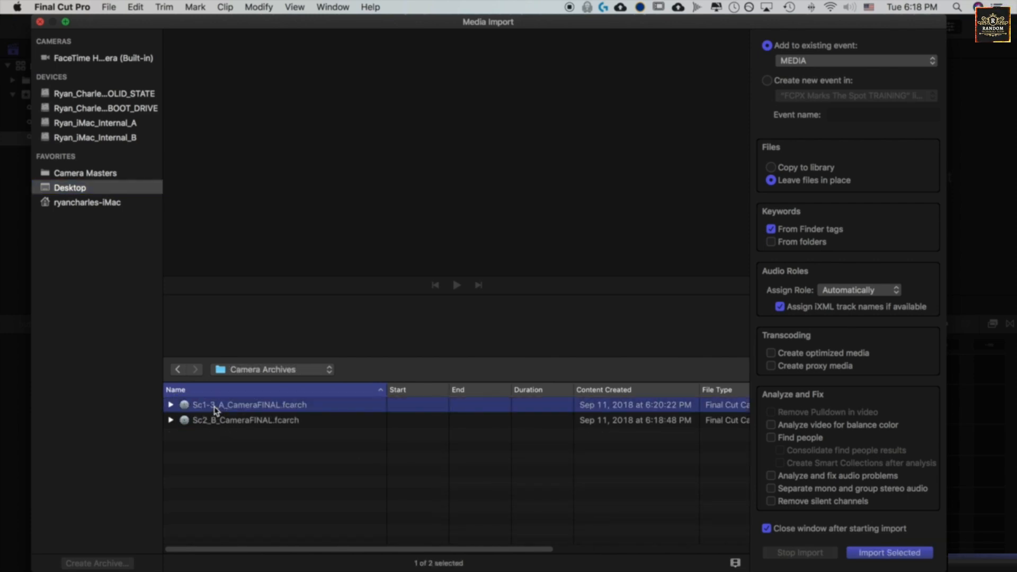
double_click(187, 407)
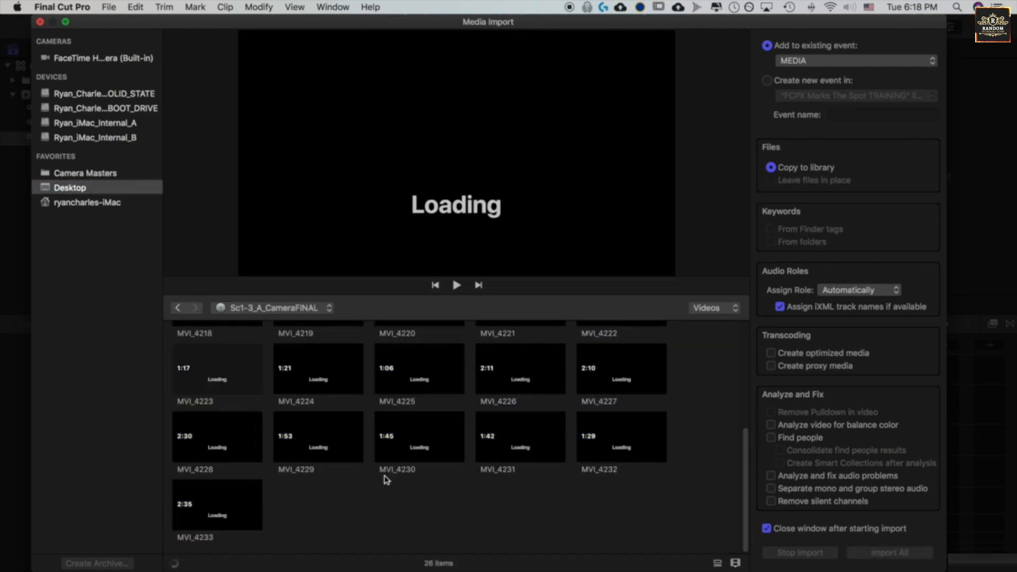
Look over the archive's clips and the transcoding options, and close media import without importing
scroll(392, 509, up, 2)
scroll(405, 493, up, 2)
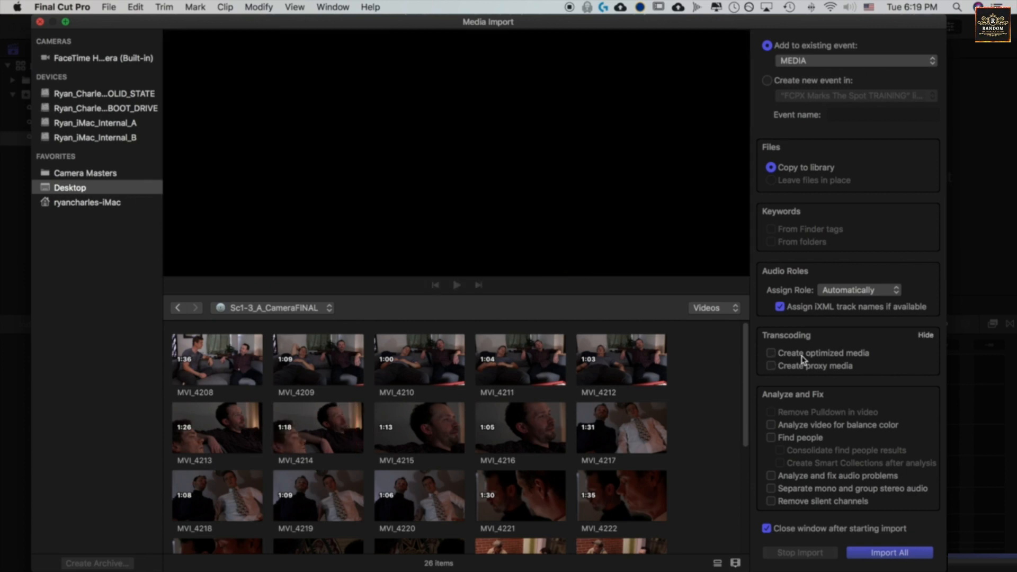
click(814, 366)
click(771, 353)
click(40, 22)
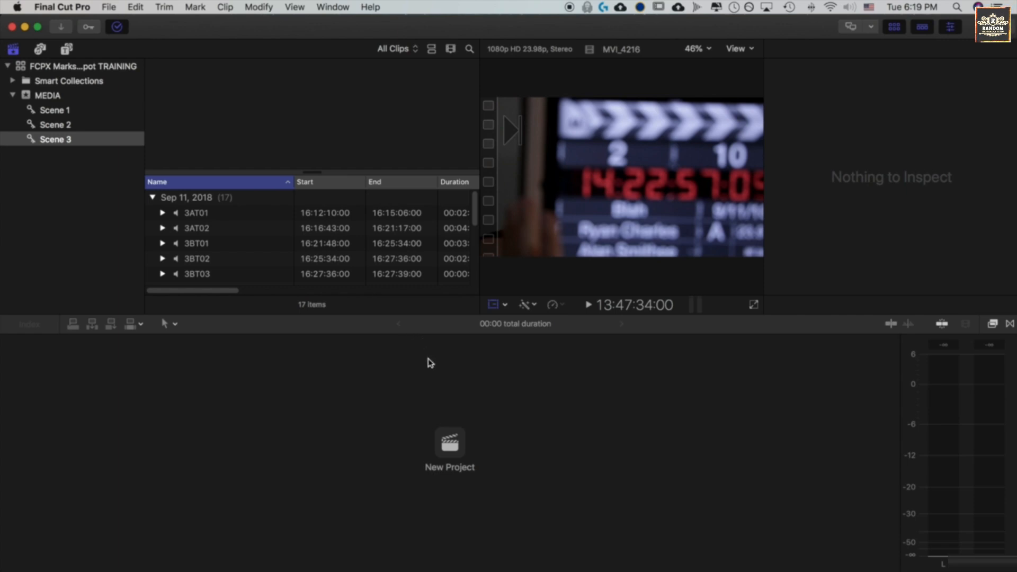
Switch to Finder, move its window clear of the event list and open the Camera Masters folder in FCPX MARKS SPOT MEDIA
key(super+shift+Tab)
key(super+shift+Tab)
key(super+shift+Tab)
key(super+shift+Tab)
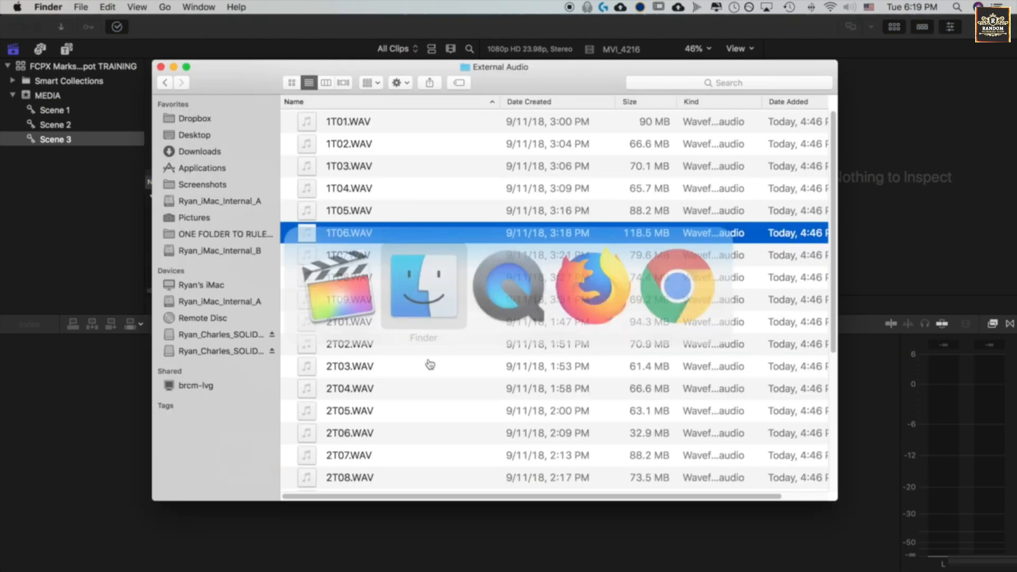
drag(238, 67, 439, 88)
click(366, 103)
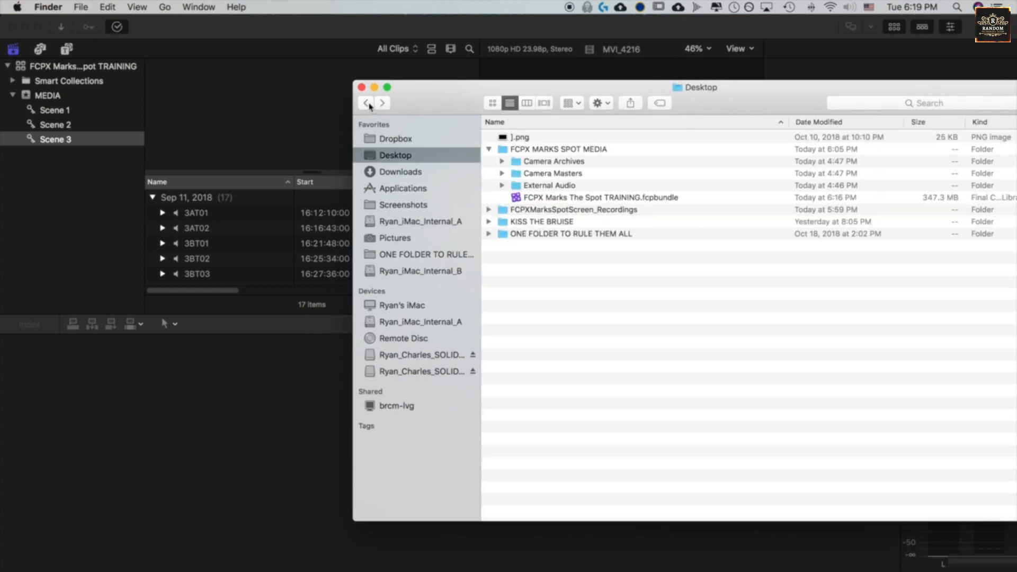
double_click(525, 175)
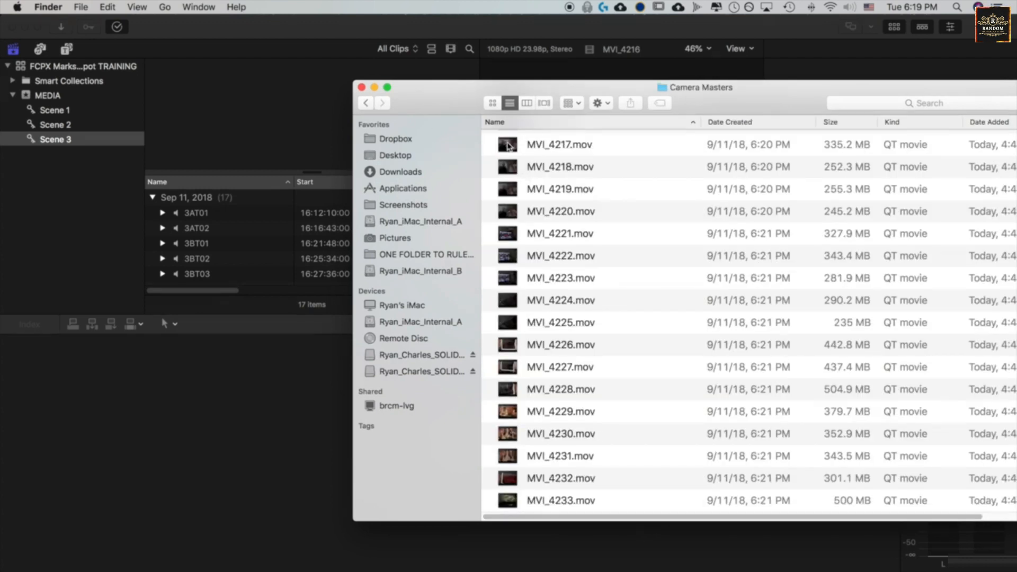
Import MVI_4217.mov from Finder straight into the Scene 3 keyword collection and select the clip there
click(508, 145)
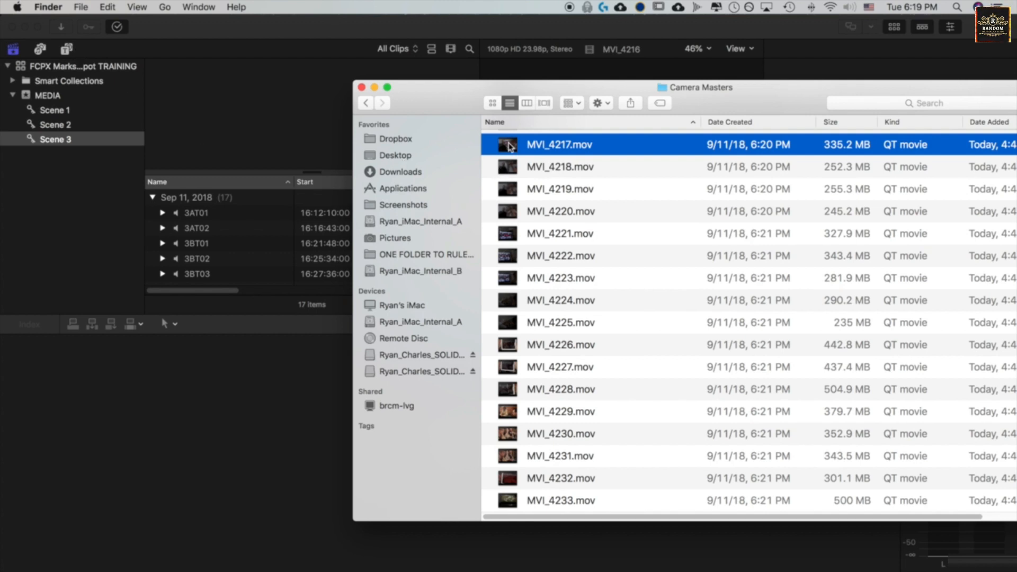
drag(509, 147, 61, 143)
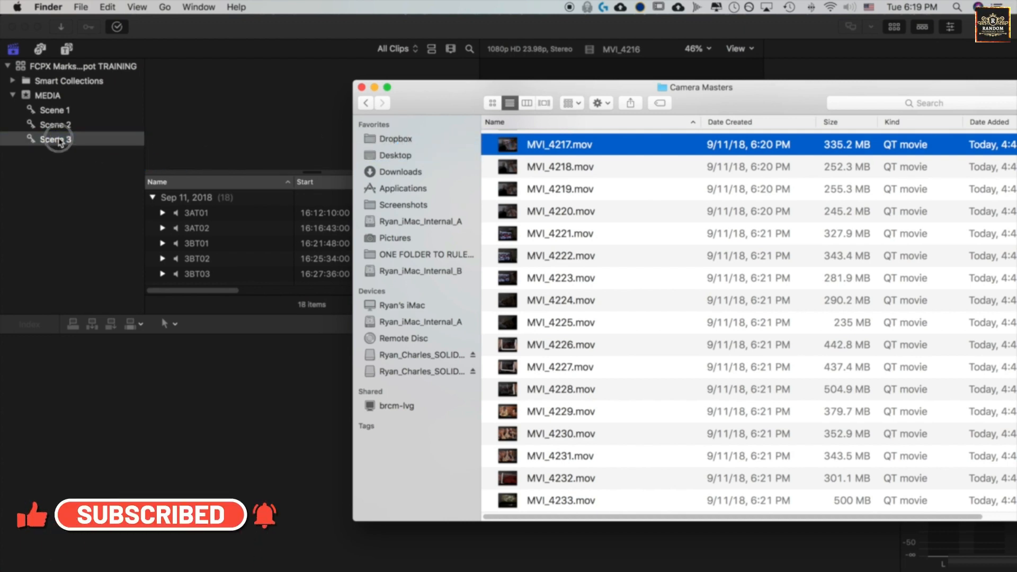
click(60, 142)
scroll(243, 230, down, 5)
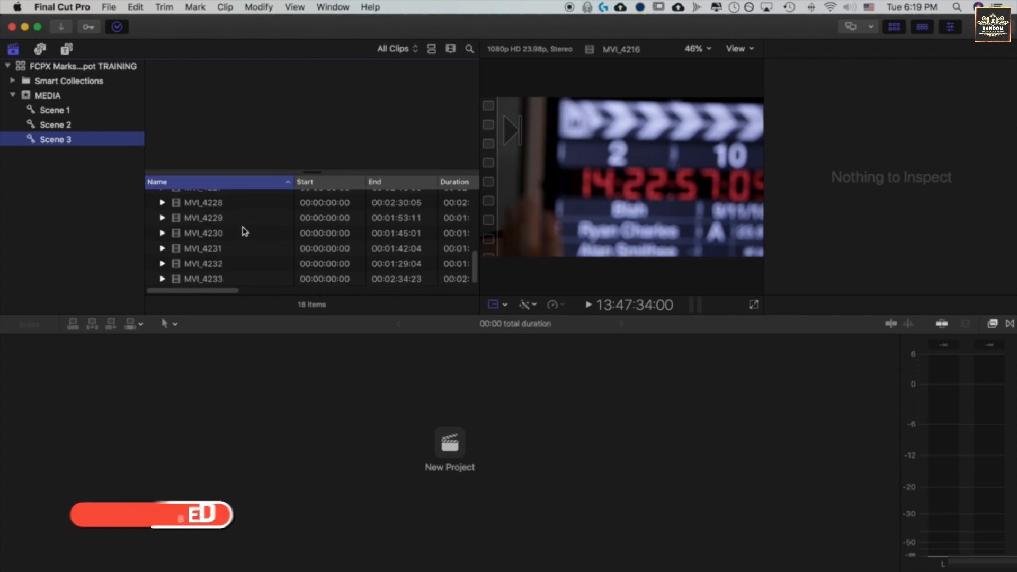
scroll(243, 231, up, 5)
scroll(244, 231, down, 3)
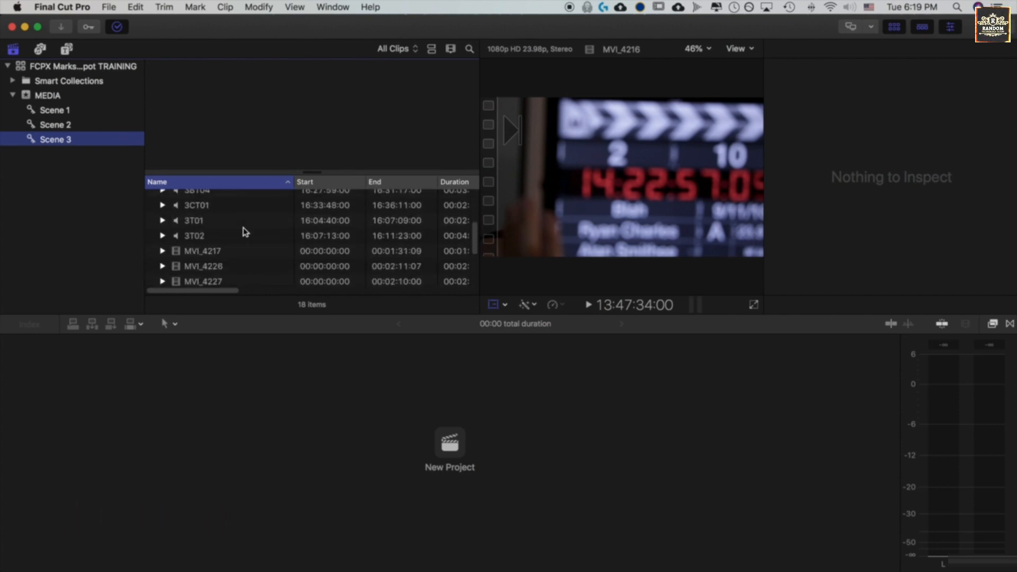
click(233, 236)
click(222, 250)
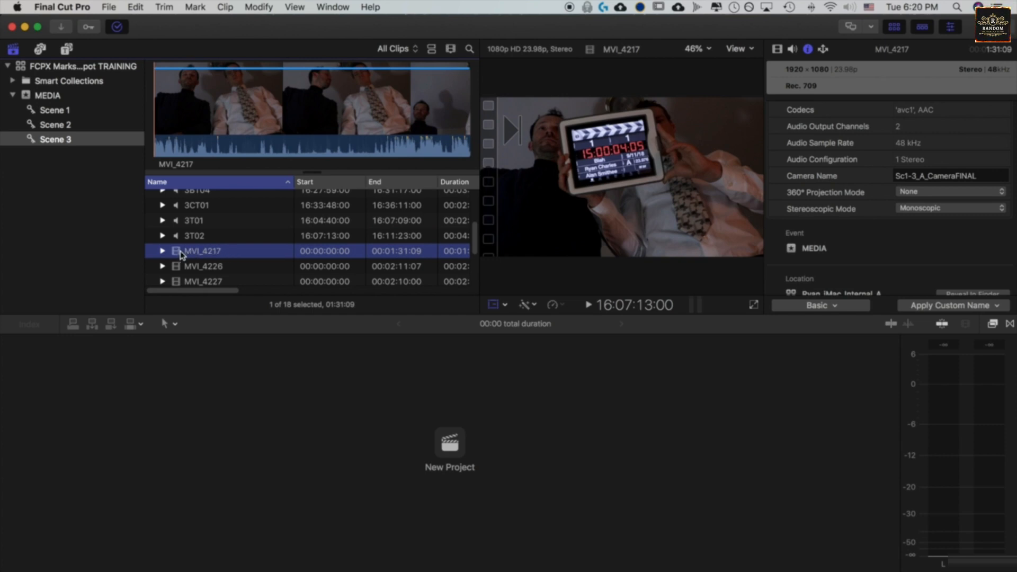
Review the Import preferences in Final Cut Pro and close them
click(75, 7)
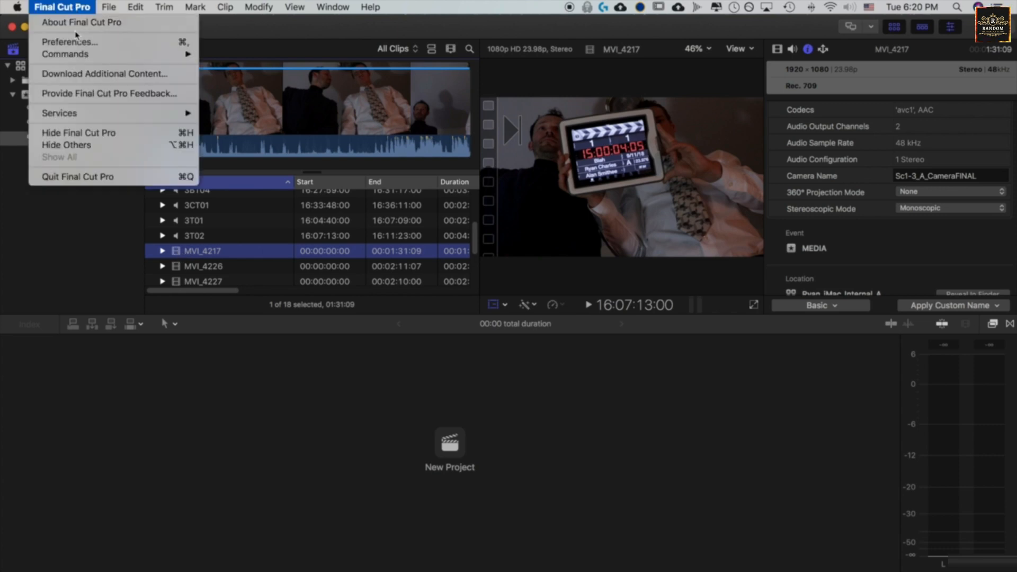
click(78, 42)
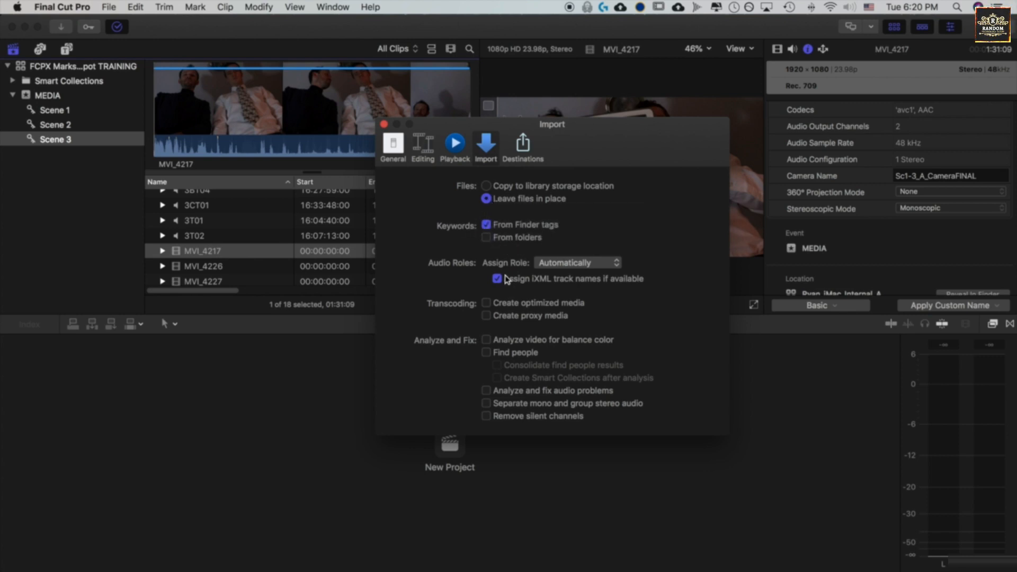
click(385, 125)
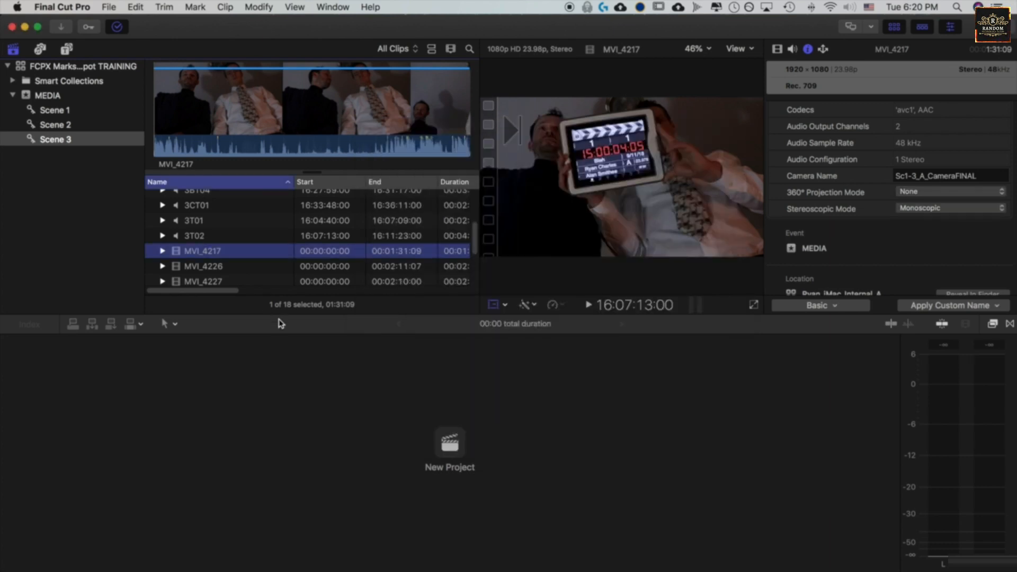
Create a new project named test in the MEDIA event, keeping the default automatic settings
click(447, 444)
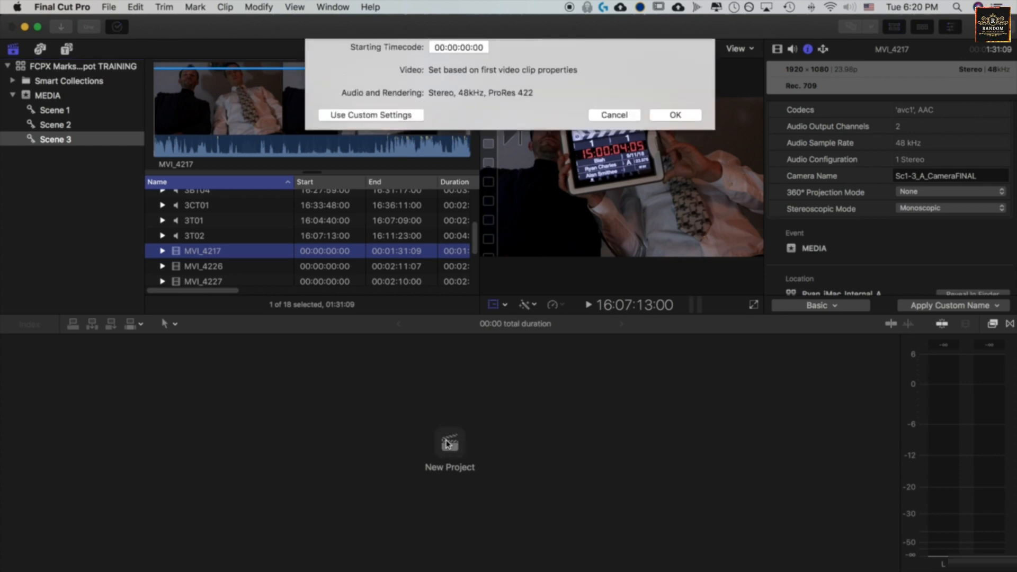
text(test)
key(Return)
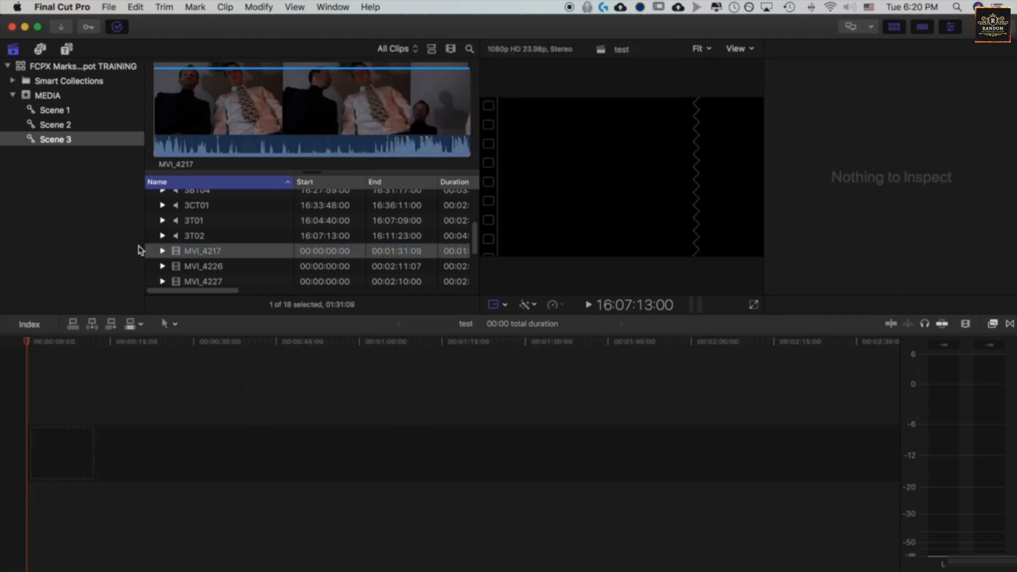
Switch to Finder and import MVI_4217.mov from the Camera Masters folder straight into the empty test project's timeline
key(super+Tab)
key(super+Tab)
key(super+Tab)
click(424, 286)
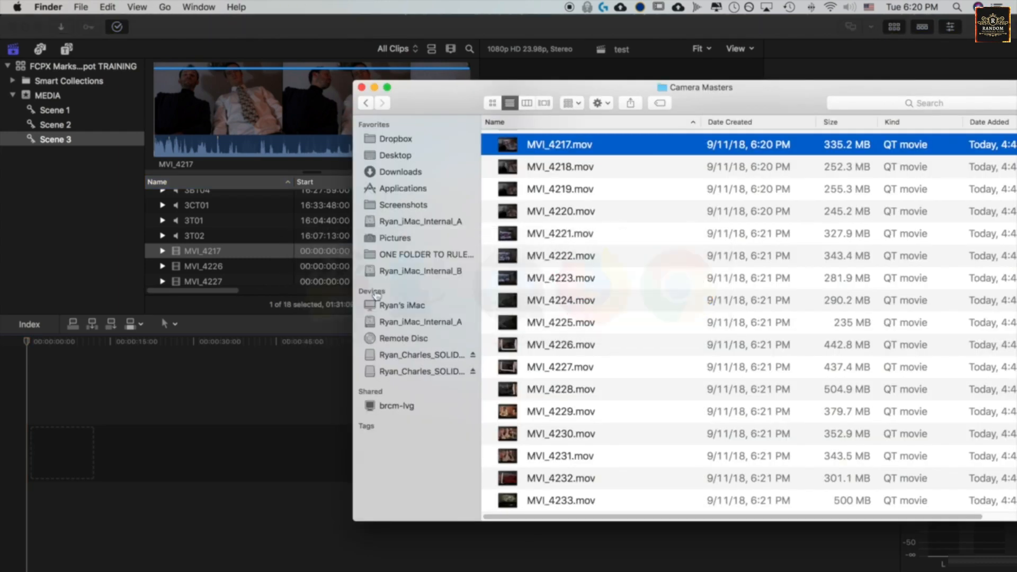
drag(510, 147, 84, 453)
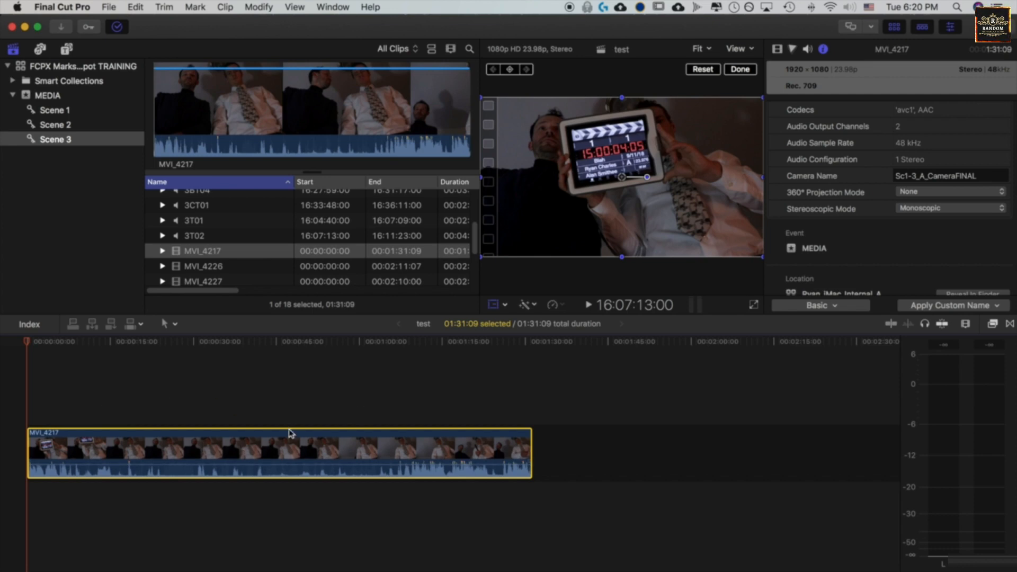
Show the whole MEDIA event's contents and select the test project in its clip list
click(47, 96)
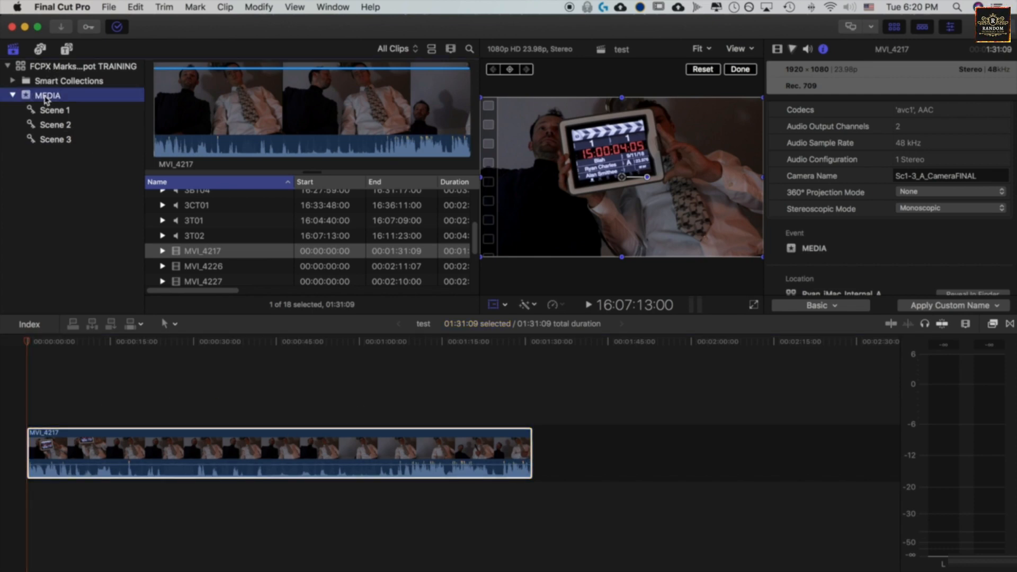
scroll(260, 262, up, 10)
scroll(260, 262, up, 5)
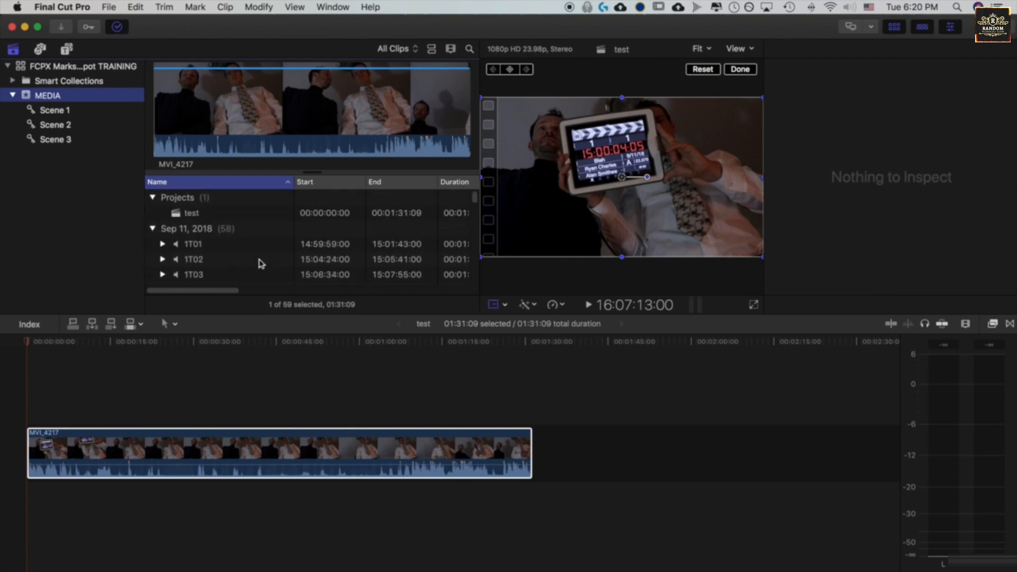
click(188, 214)
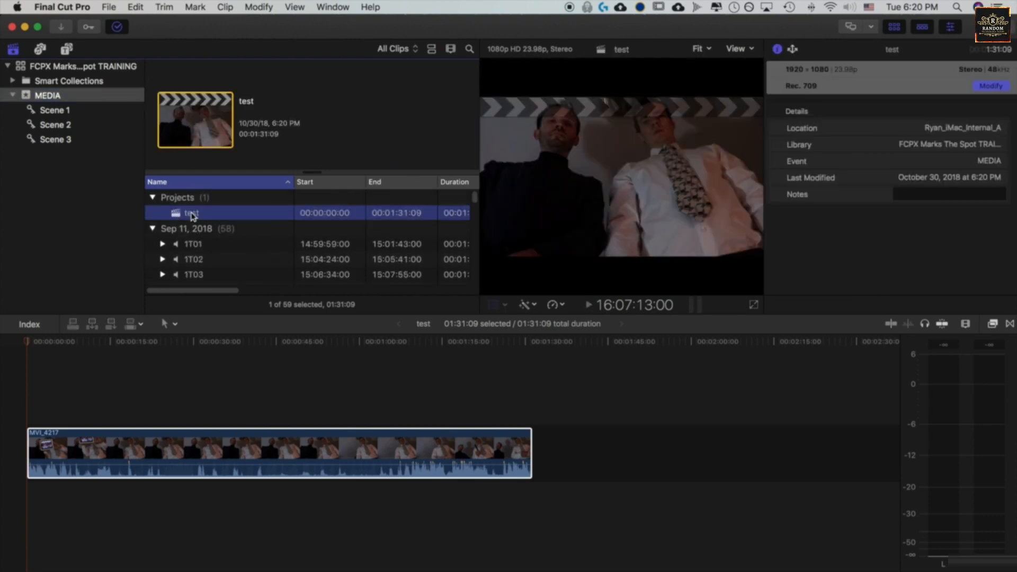